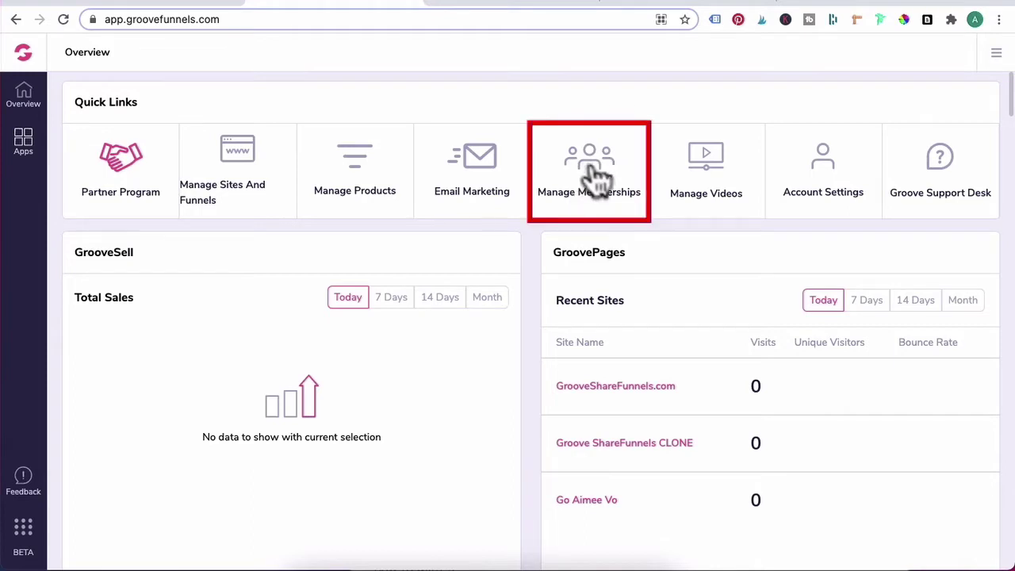
Step: Open the list of membership portals in GrooveMember
click(23, 146)
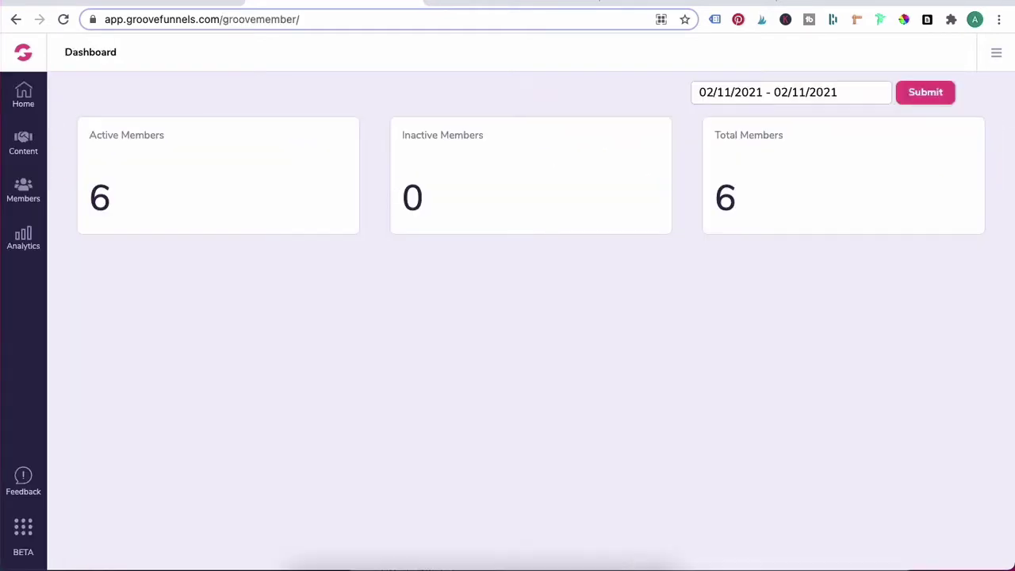
click(34, 151)
click(89, 186)
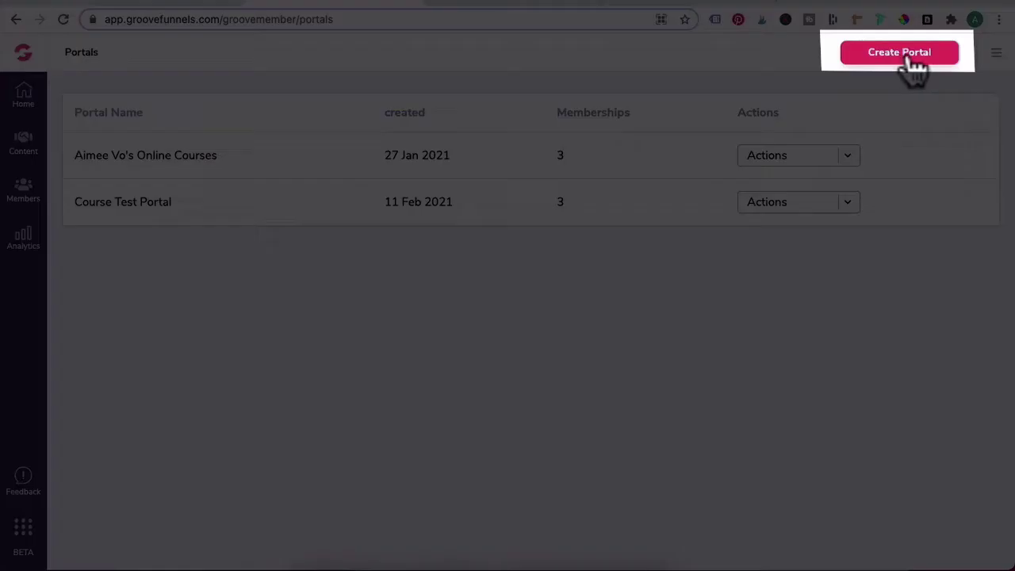
Step: Create a portal named "Interview Courses Portal" with the subdomain "interviewcourses"
click(906, 52)
click(453, 279)
text(Interview Courses Portal)
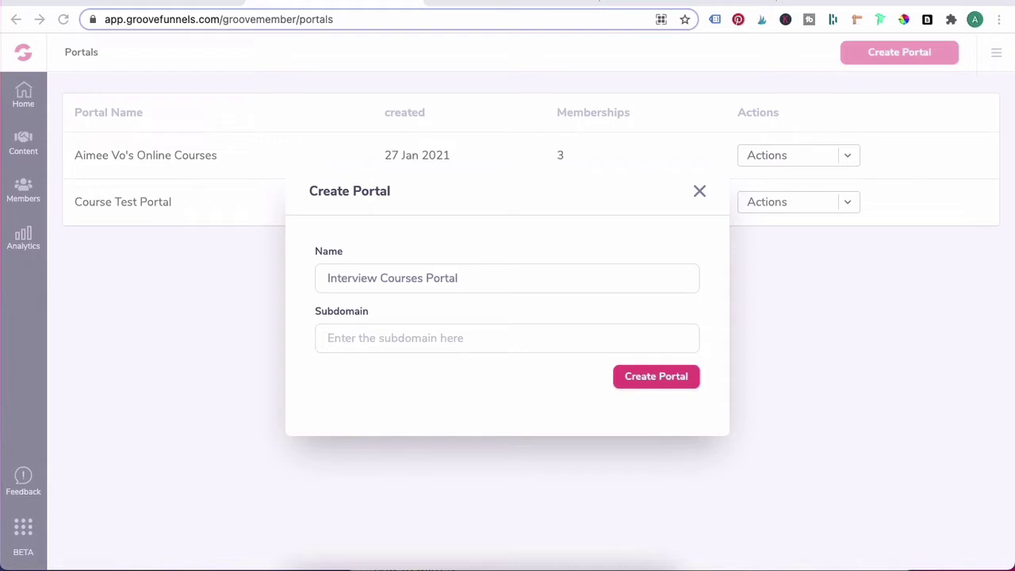
click(484, 333)
text(interviewcourses)
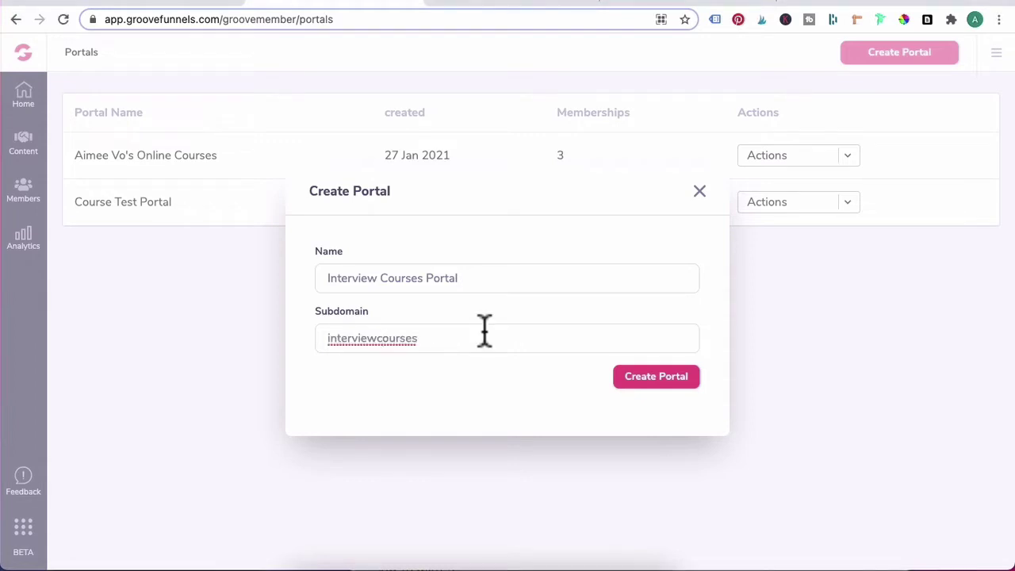
click(630, 382)
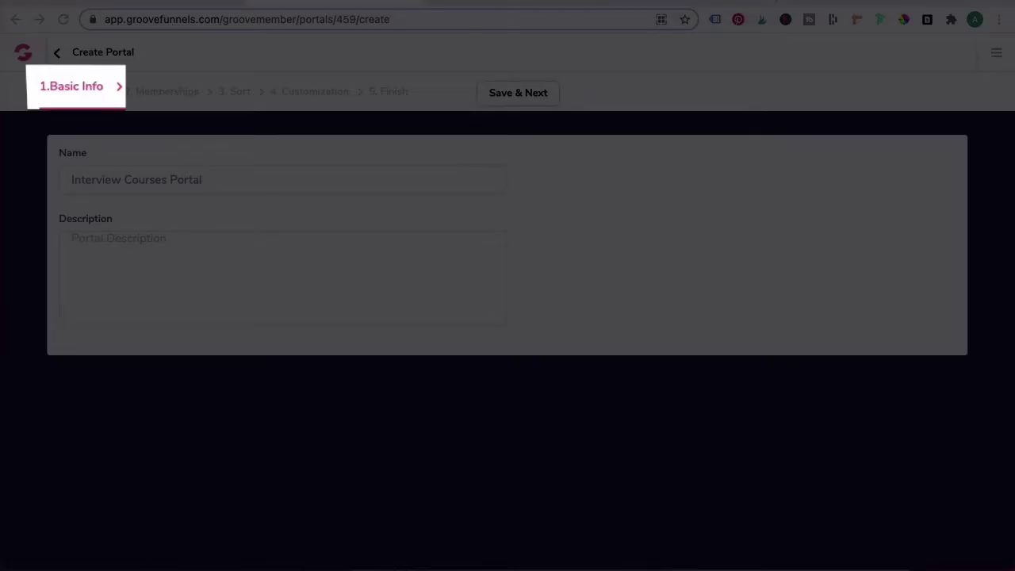
Step: Add the description "This portal is for courses relating to getting the Job" and save the basic info
click(271, 242)
text(This portal is for courses relating to getting the Job)
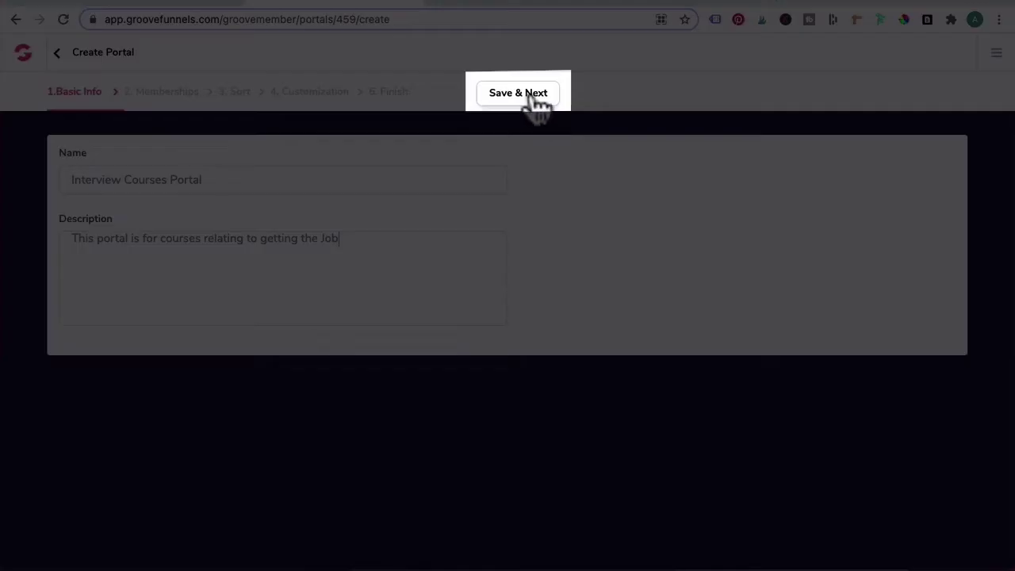
click(529, 93)
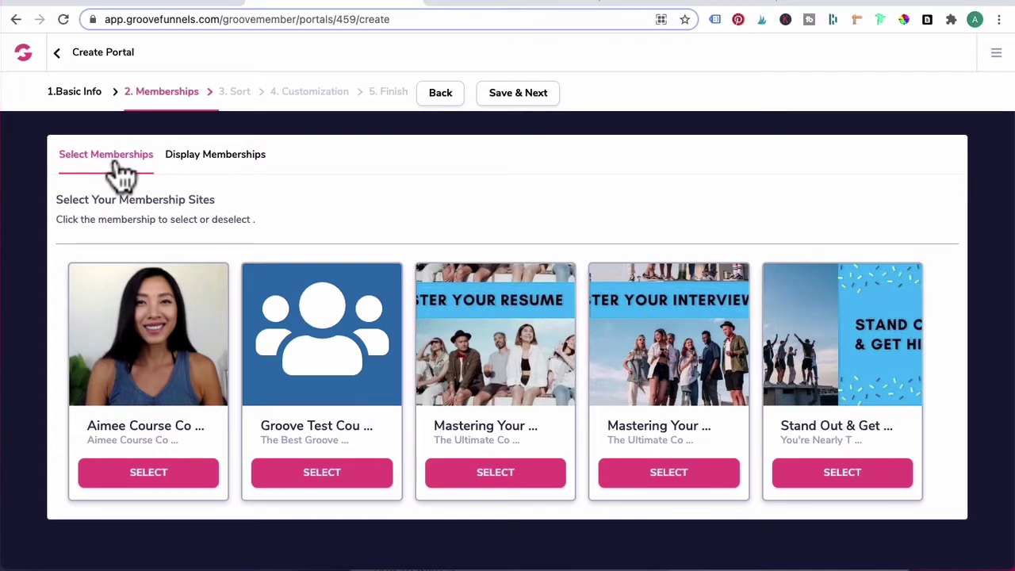
Step: Include the Master Your Resume, Master Your Interview and Stand Out & Get Hired memberships, keep "Display all memberships", and save
click(492, 476)
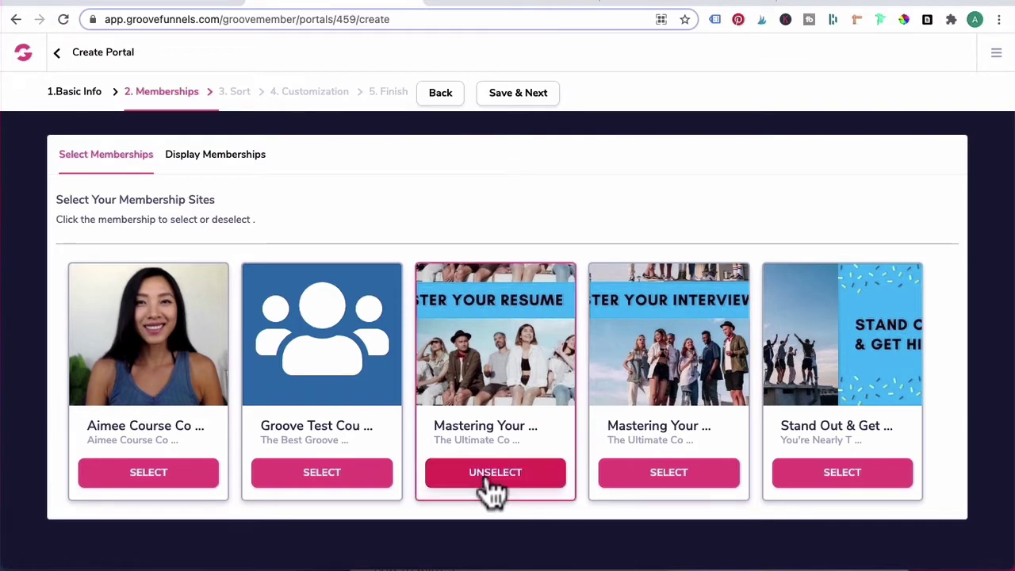
click(645, 485)
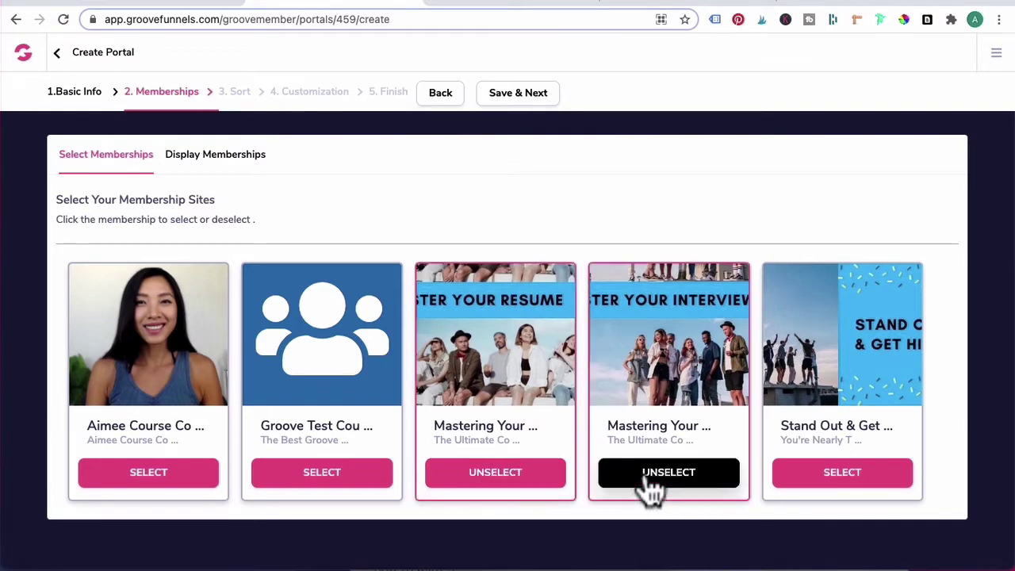
click(865, 480)
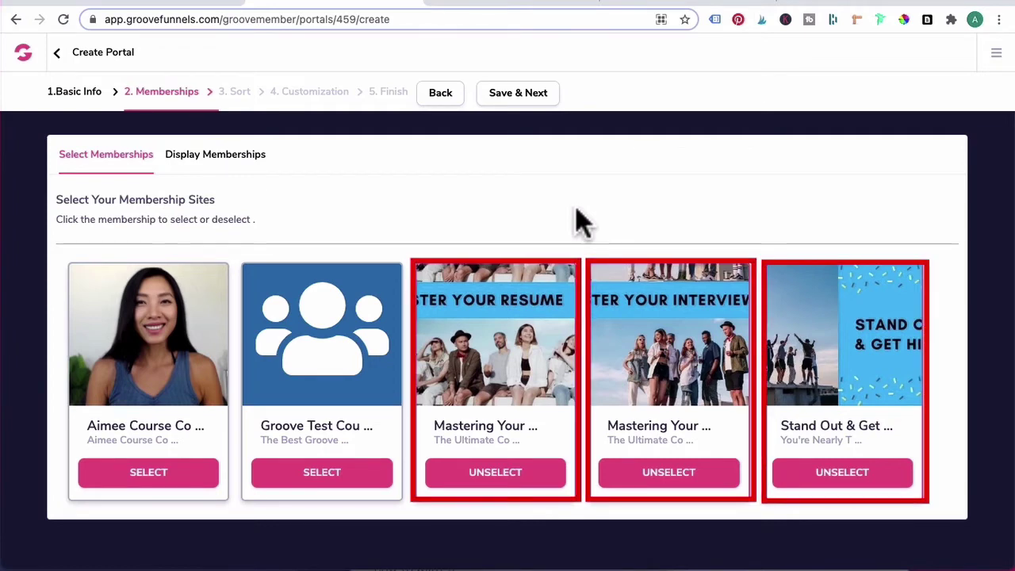
click(552, 481)
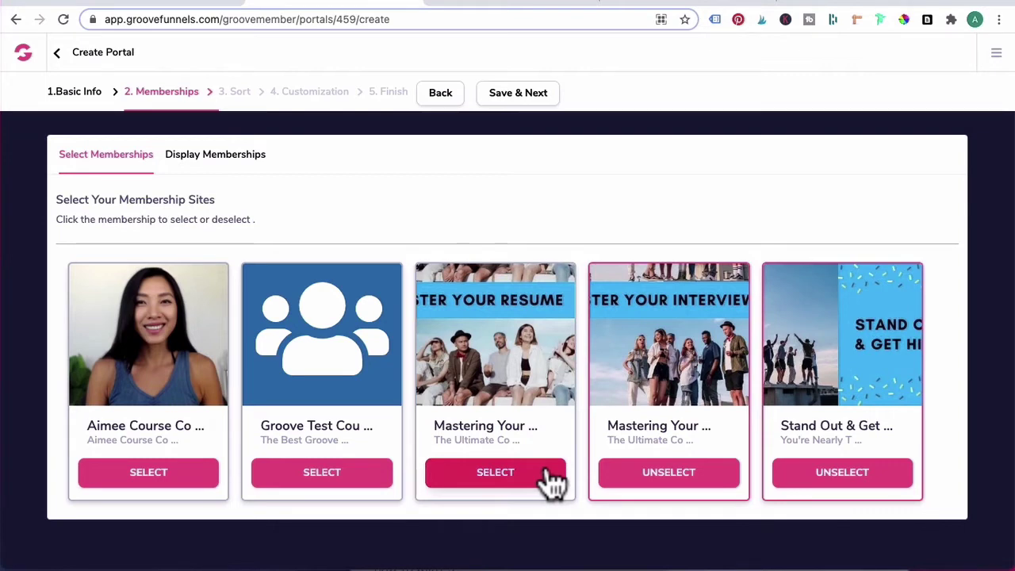
click(552, 481)
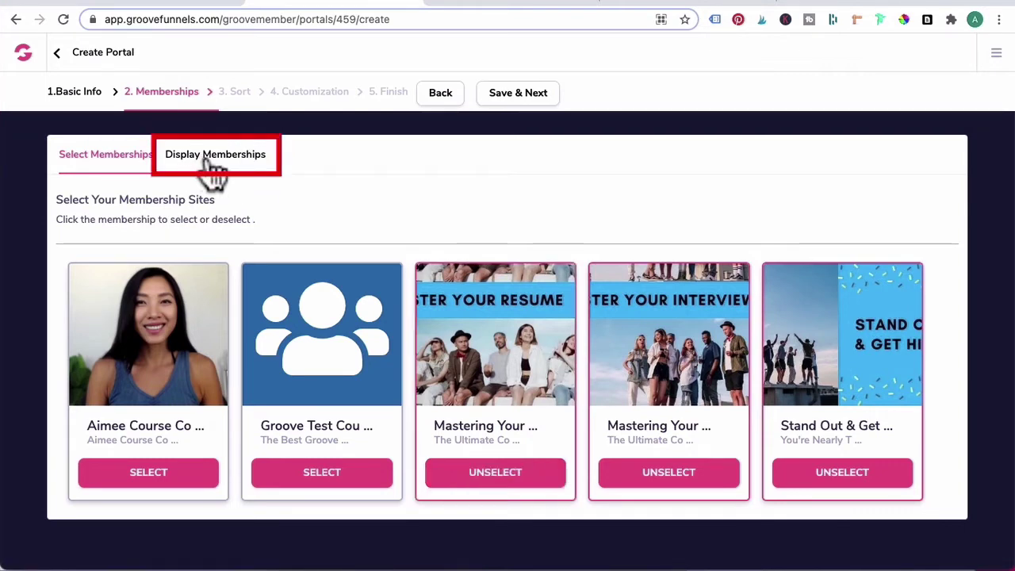
click(214, 167)
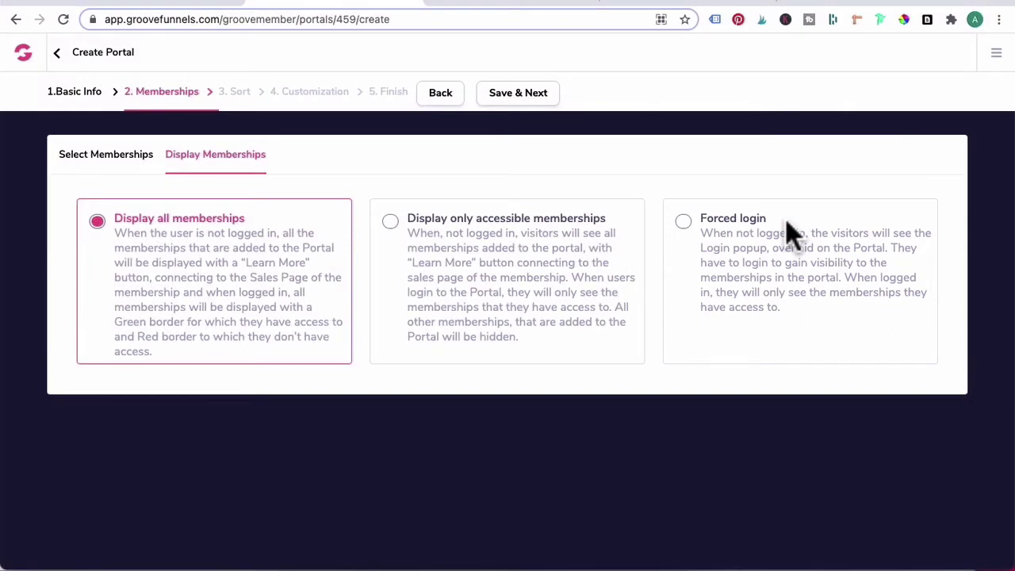
click(511, 92)
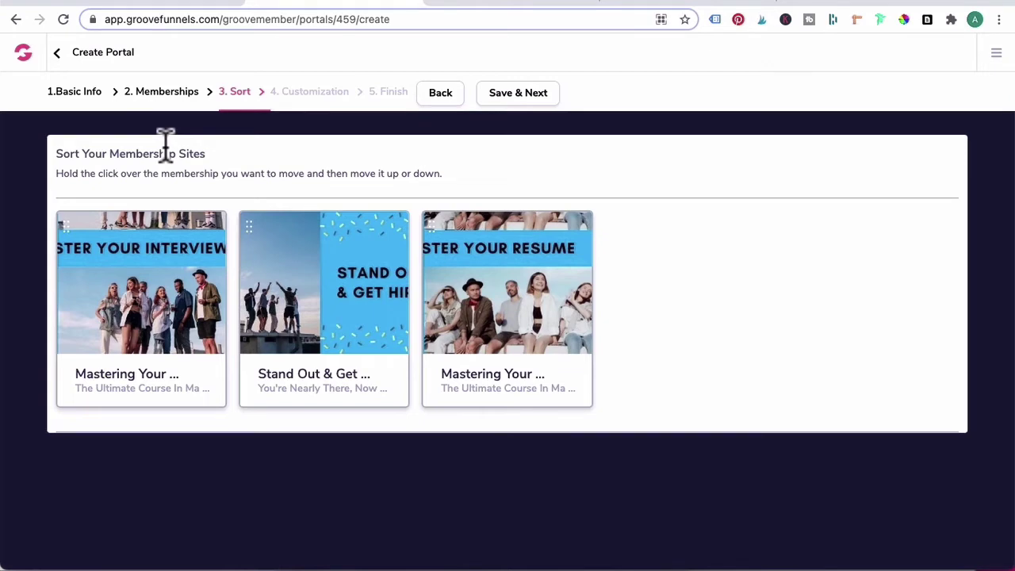
Step: Move the Master Your Resume membership to first place in the sort order and save it
drag(119, 284, 155, 294)
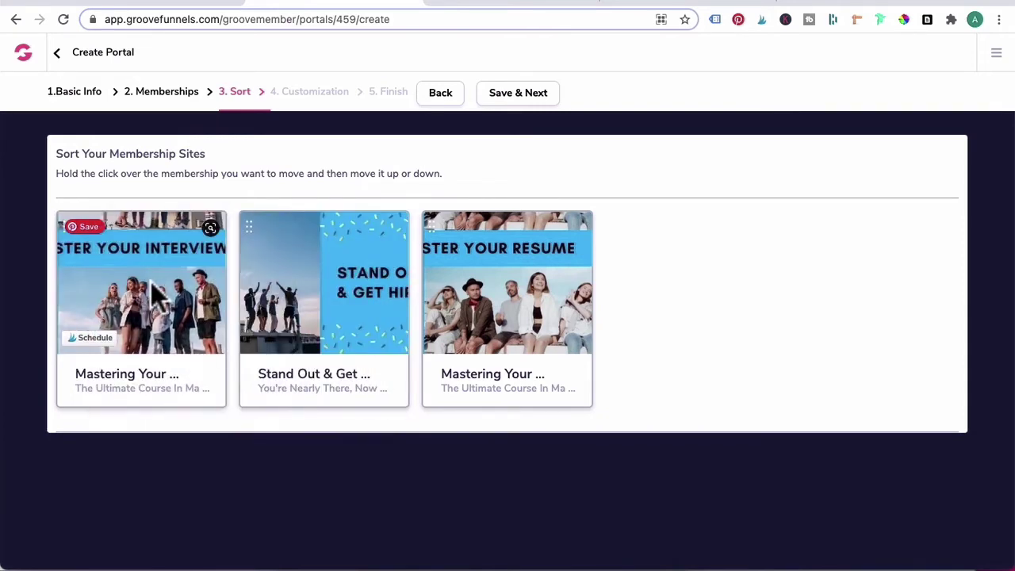
drag(494, 281, 111, 275)
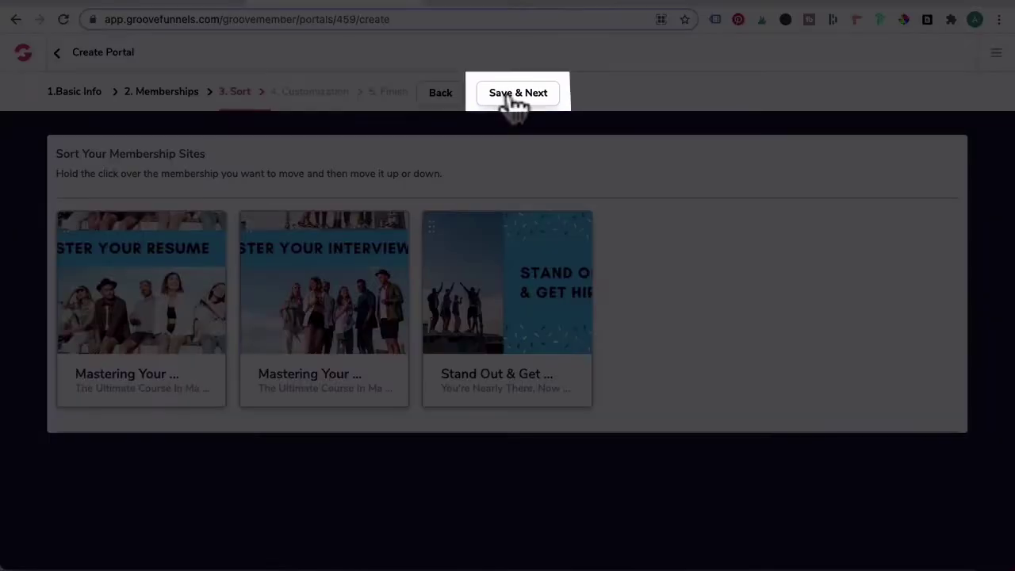
click(510, 93)
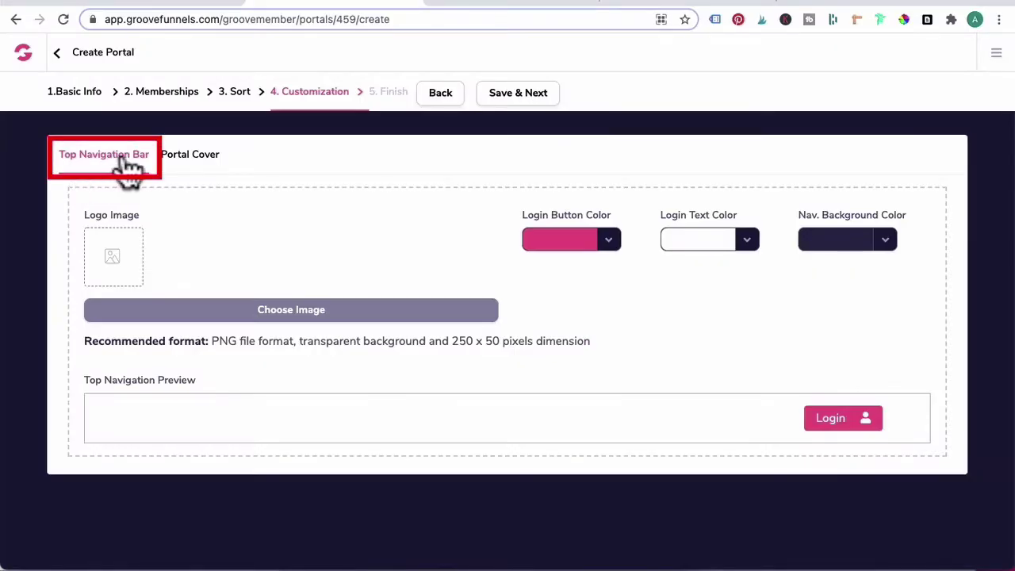
Step: Set the gold circular-arrows picture from the image library as the navigation bar's logo
click(270, 311)
scroll(282, 364, down, 5)
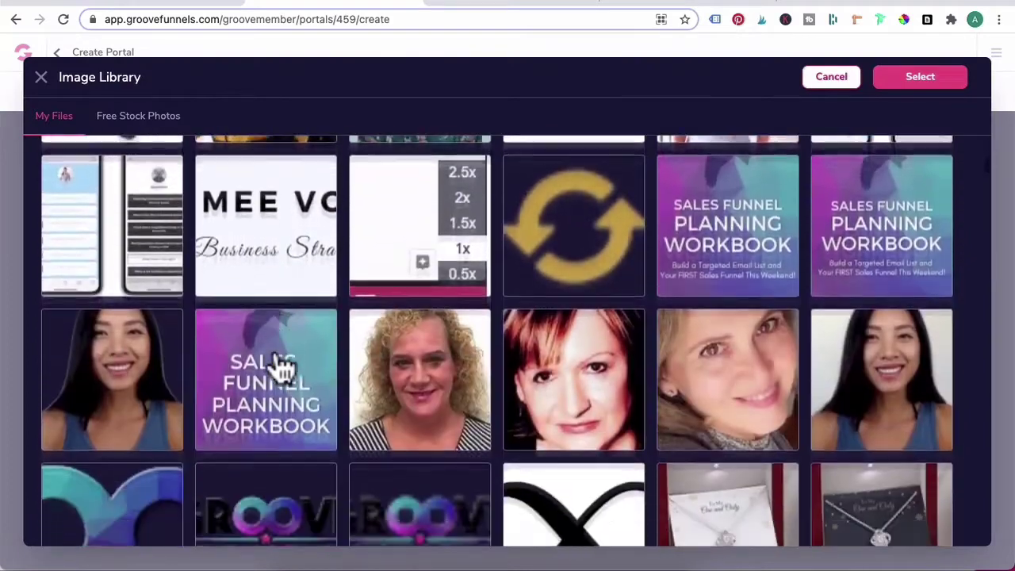
click(618, 242)
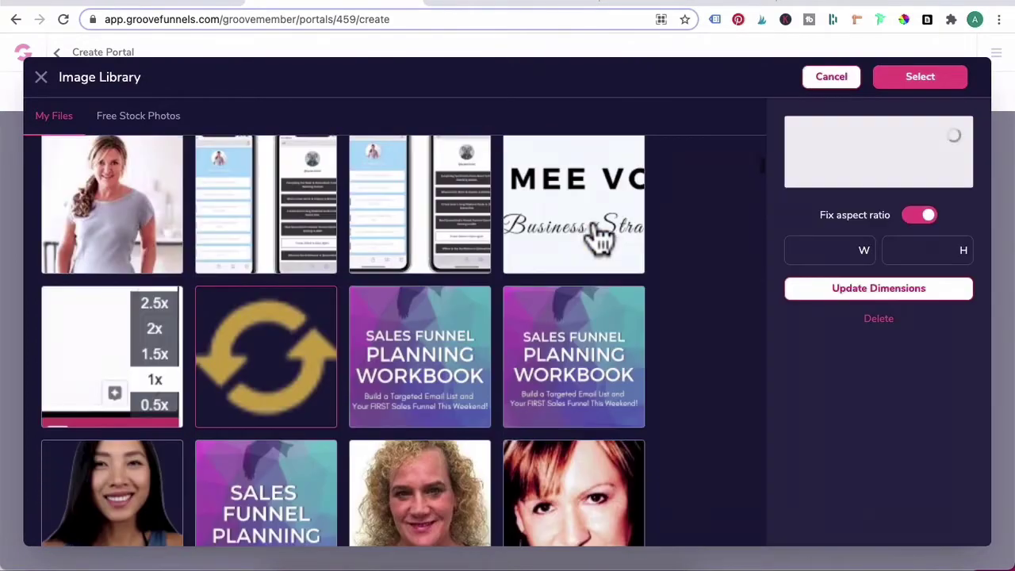
click(927, 79)
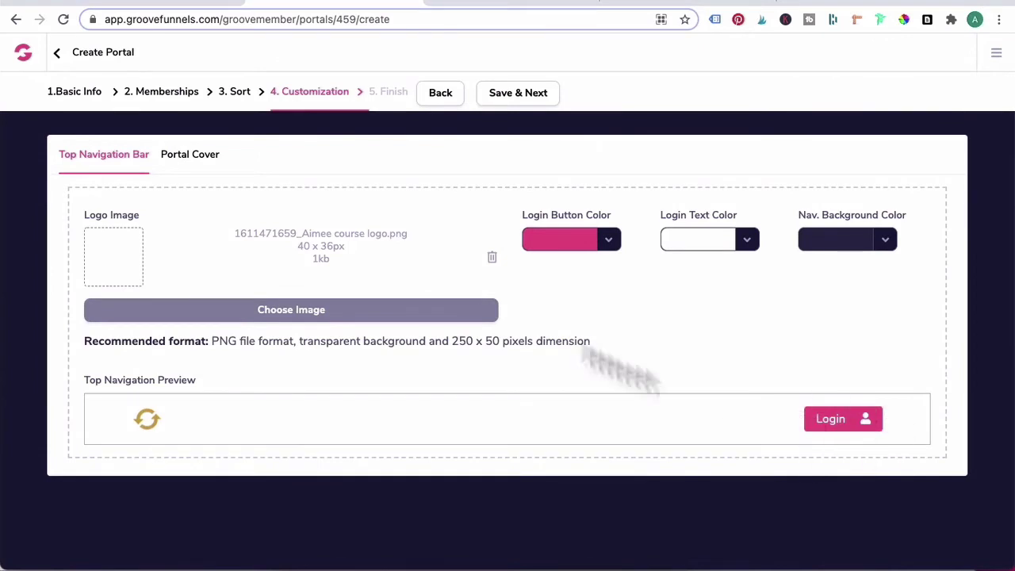
Step: Set the navigation bar's login button color to #38b6ff
click(564, 243)
click(506, 284)
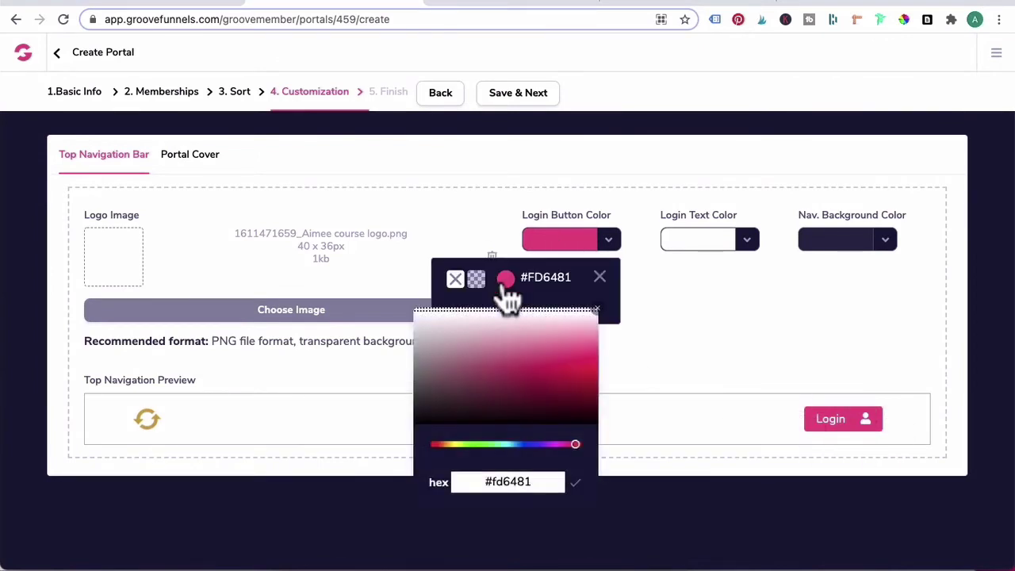
triple_click(476, 481)
key(super+v)
click(575, 482)
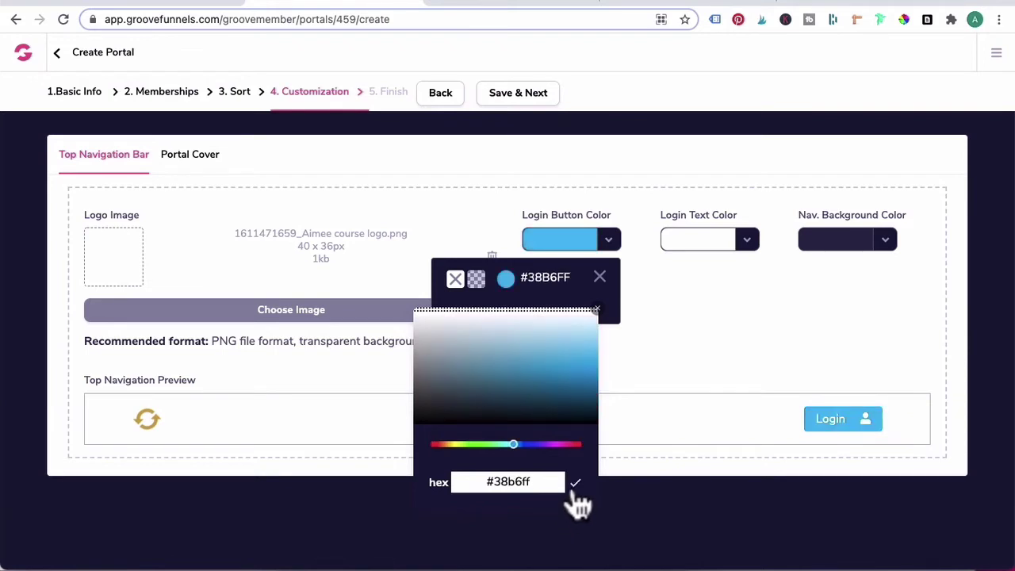
click(600, 277)
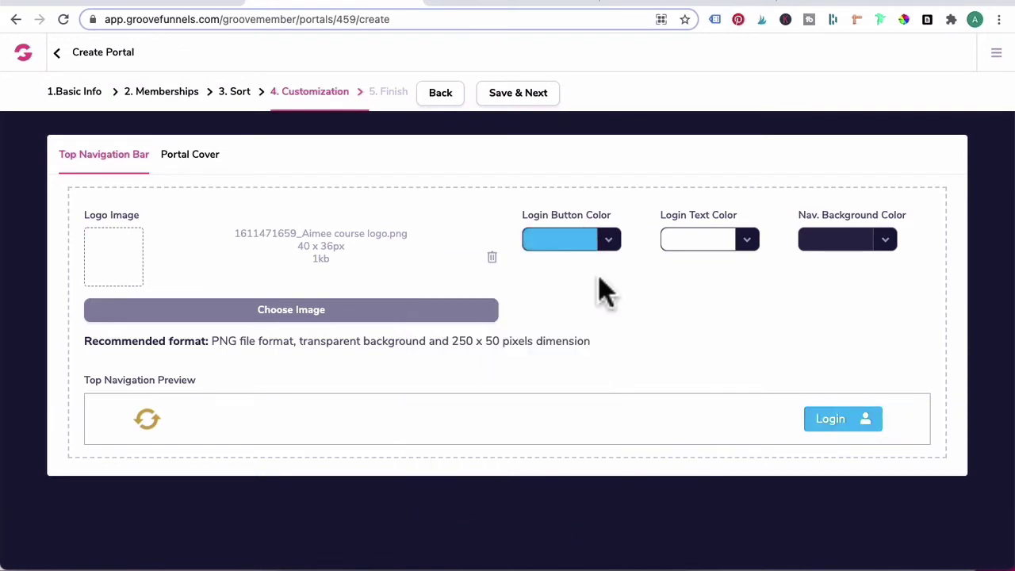
Step: Check the color setting of the login text without changing it
click(713, 255)
click(642, 279)
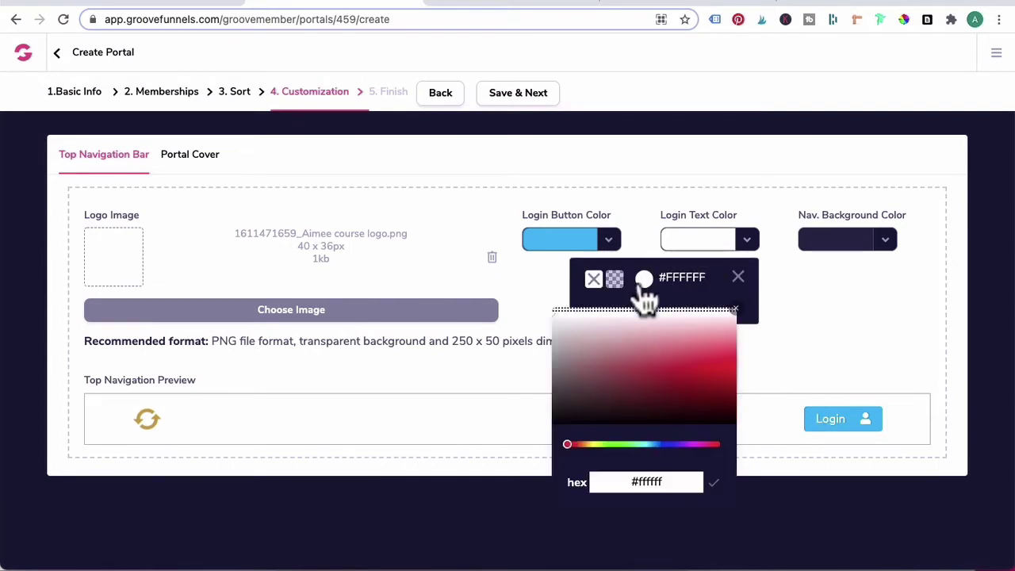
click(738, 275)
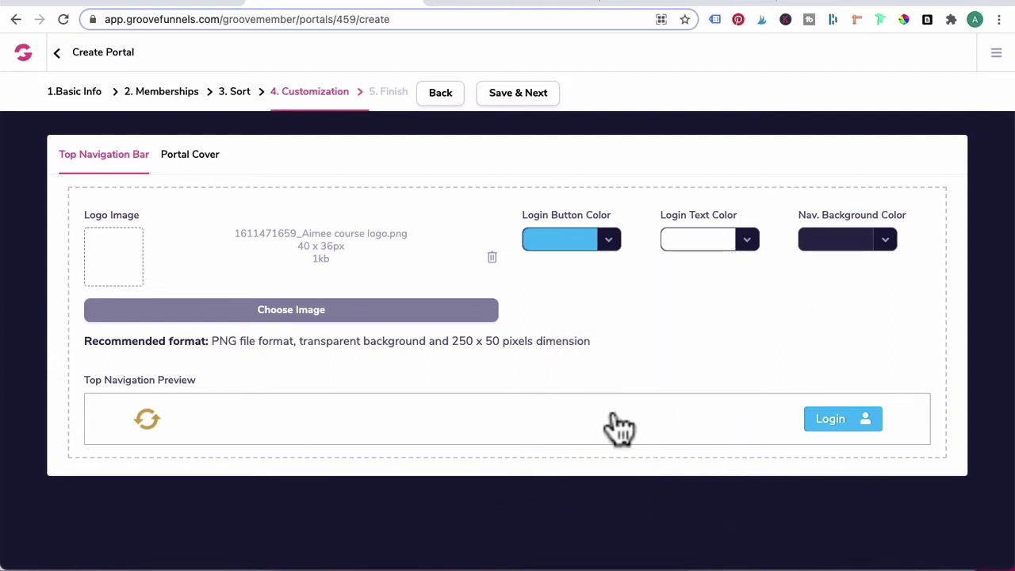
Step: Try #201D1D as the navigation background color and reset it to white (#FFFFFF)
click(870, 250)
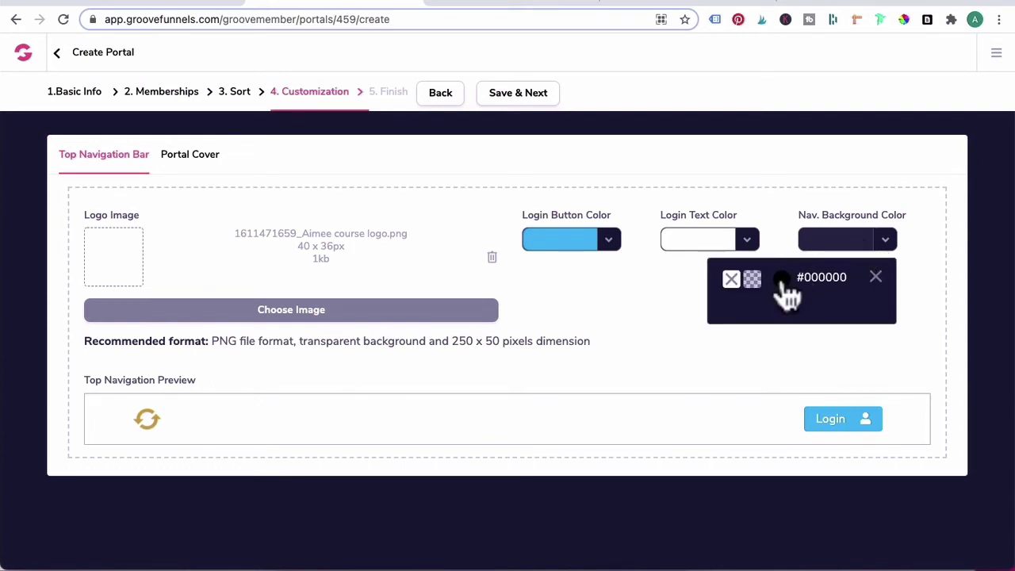
click(781, 279)
click(698, 414)
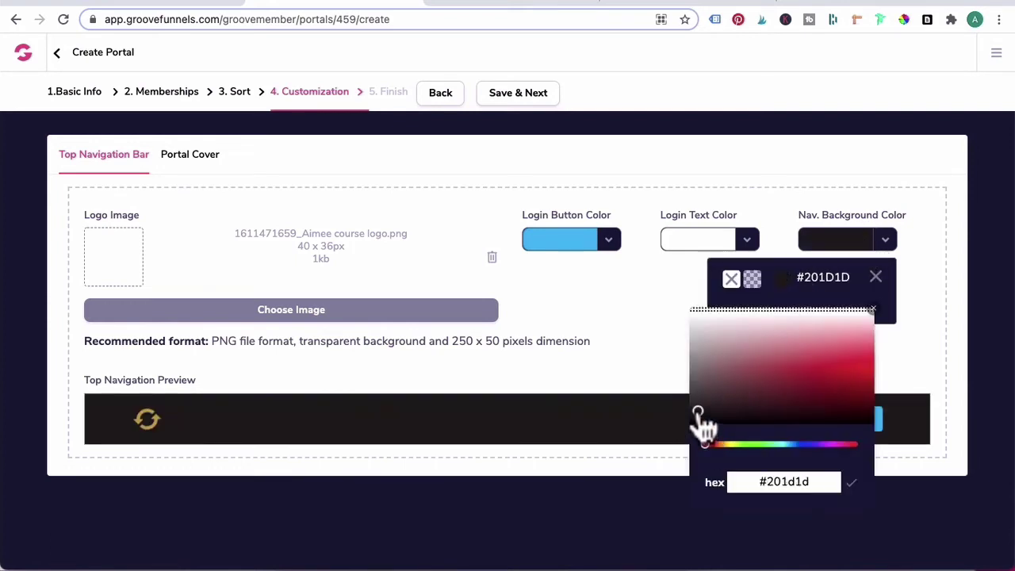
click(894, 324)
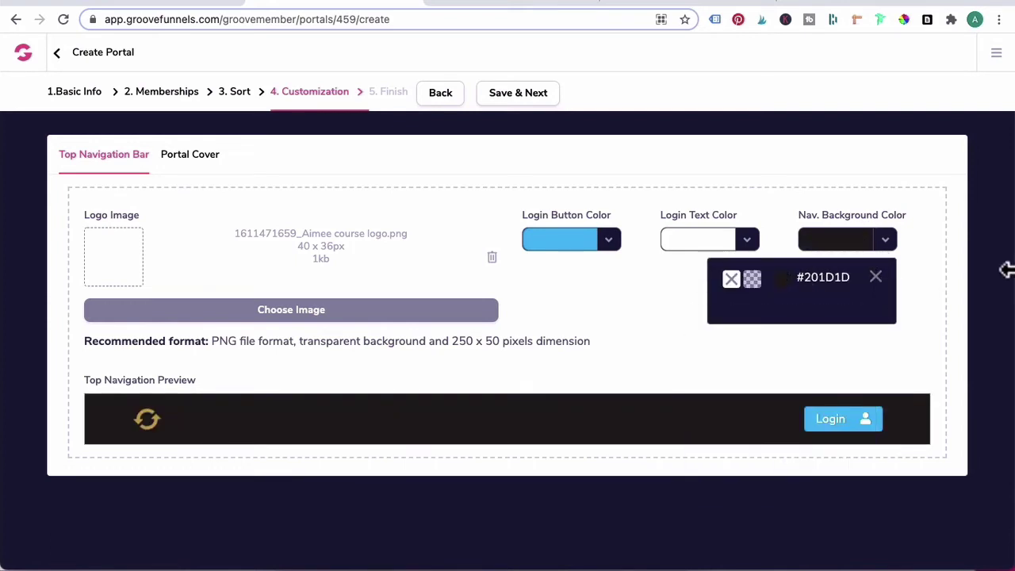
click(735, 281)
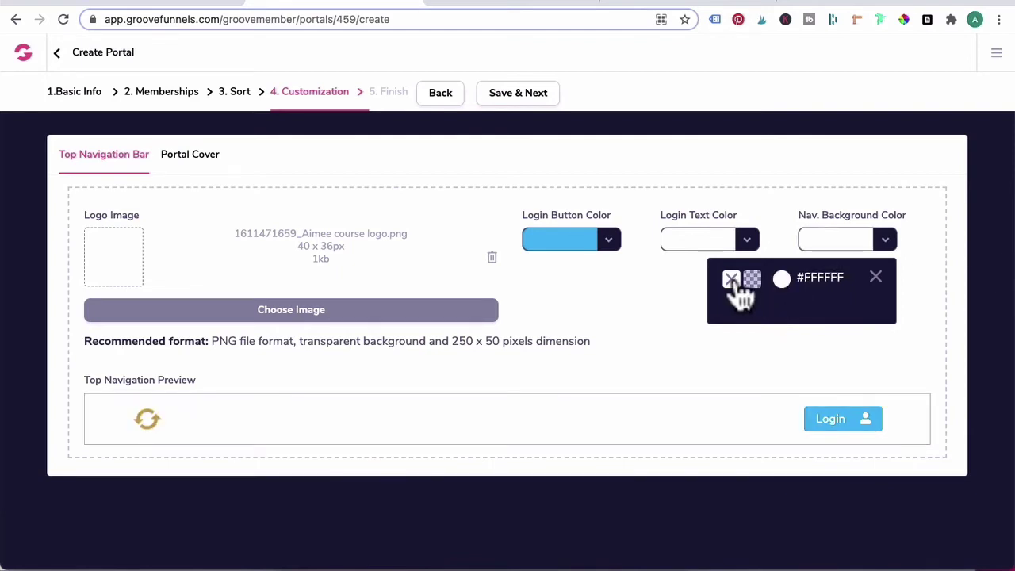
click(875, 277)
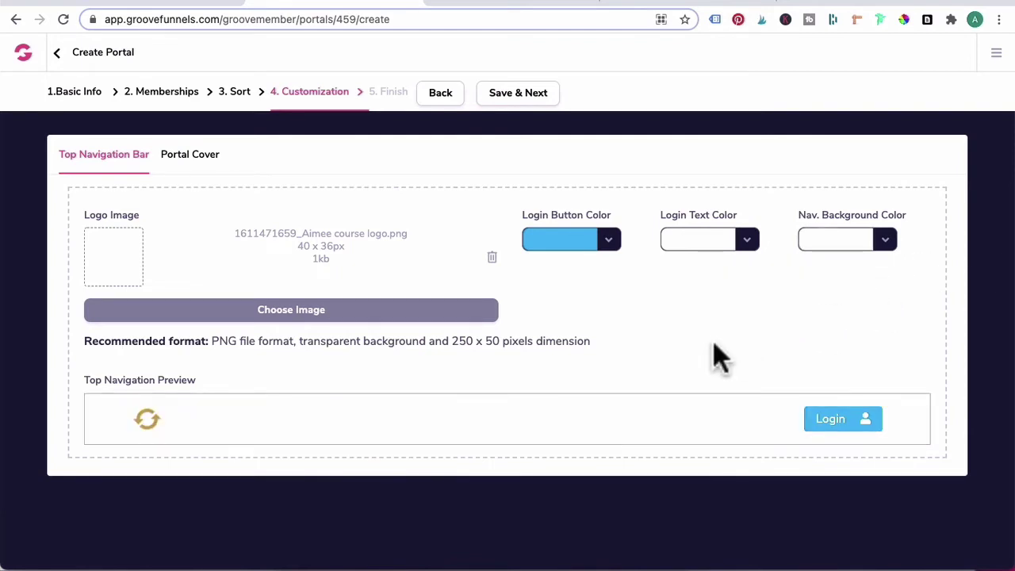
Step: Check the cover on the existing test portal for reference and enable the custom cover for the new portal
click(189, 154)
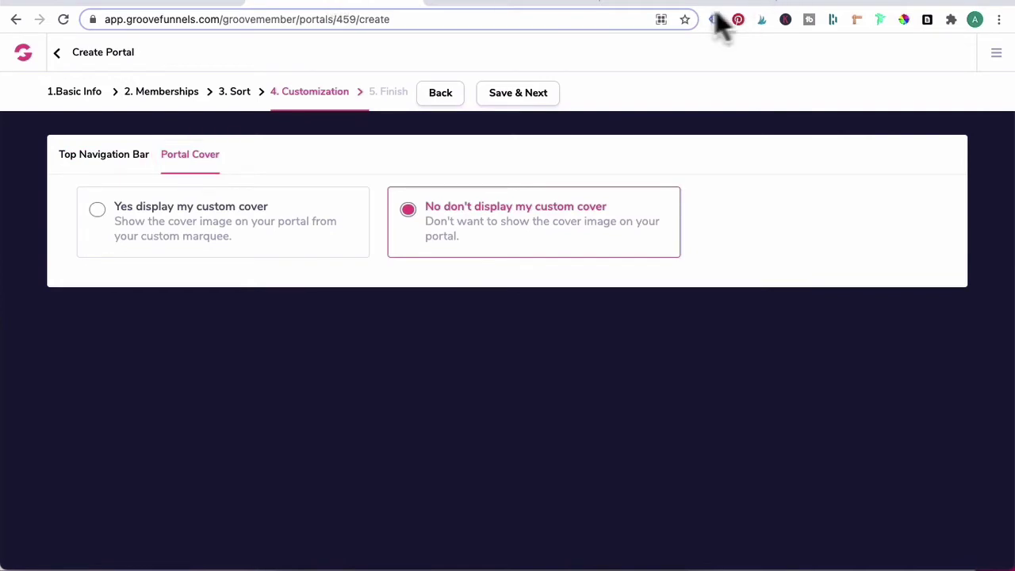
click(677, 4)
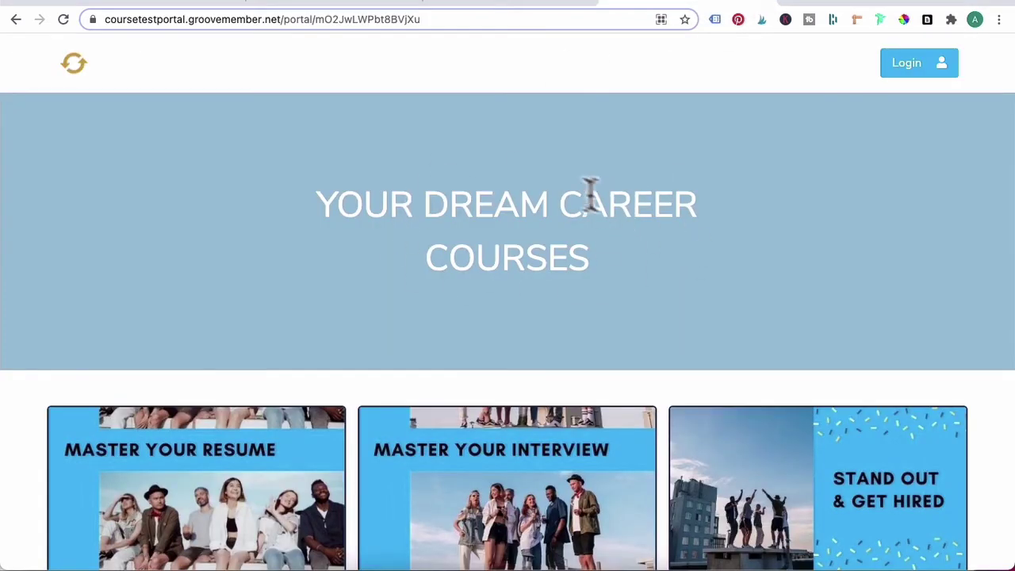
key(ctrl+shift+Tab)
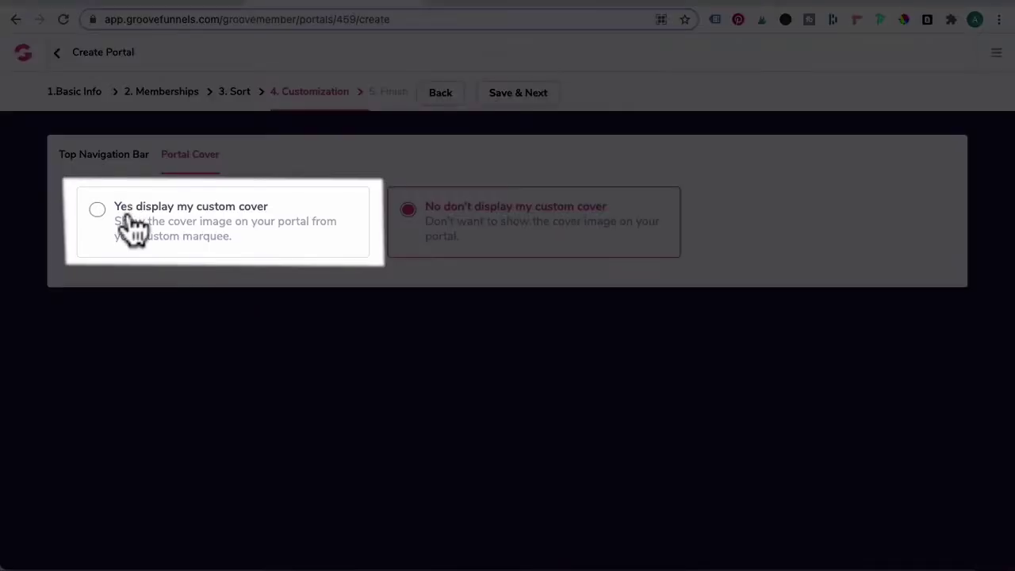
click(133, 225)
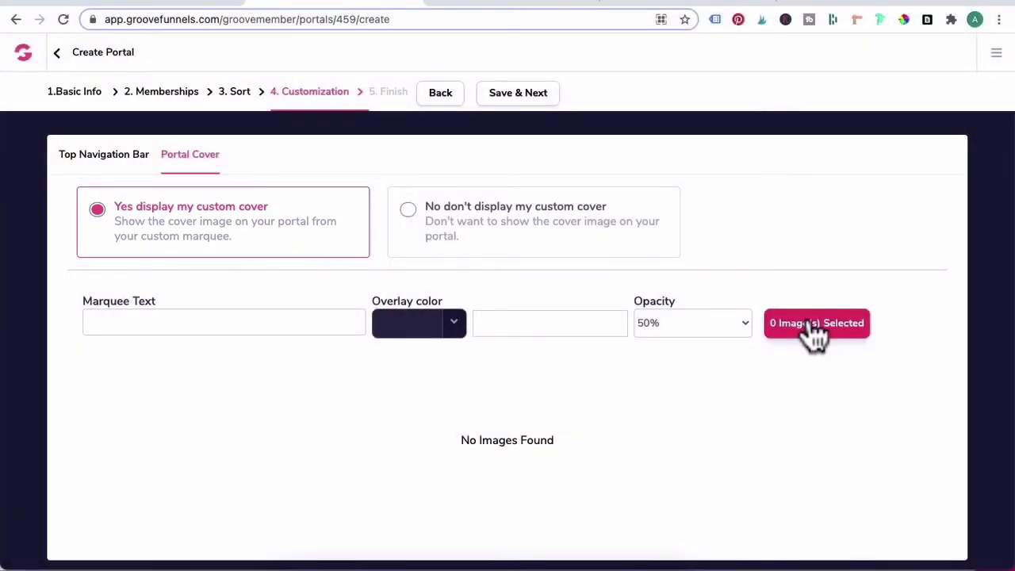
Step: Add the blue 1920 x 350 banner picture from the image library as the cover's marquee image
click(808, 323)
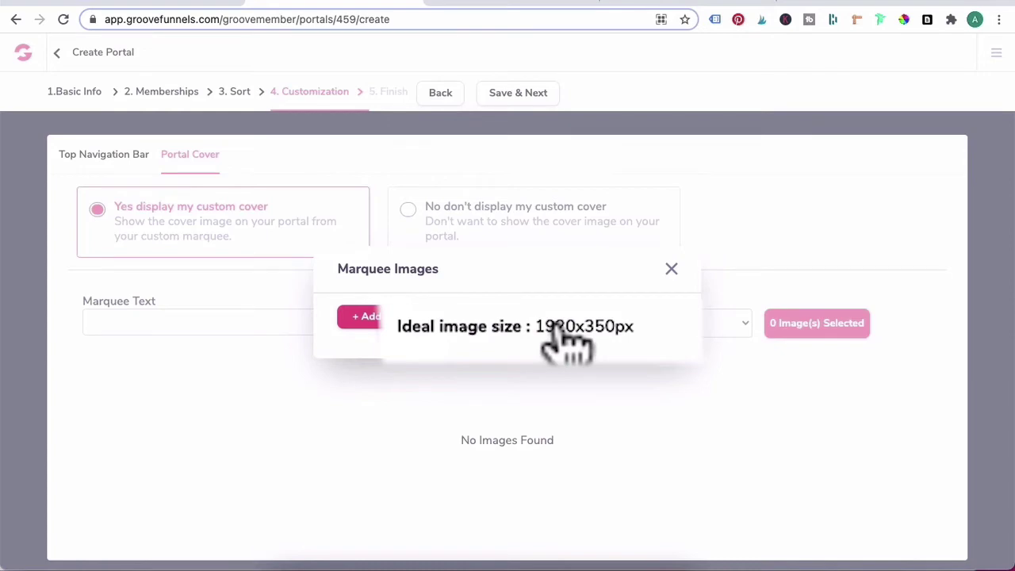
click(394, 325)
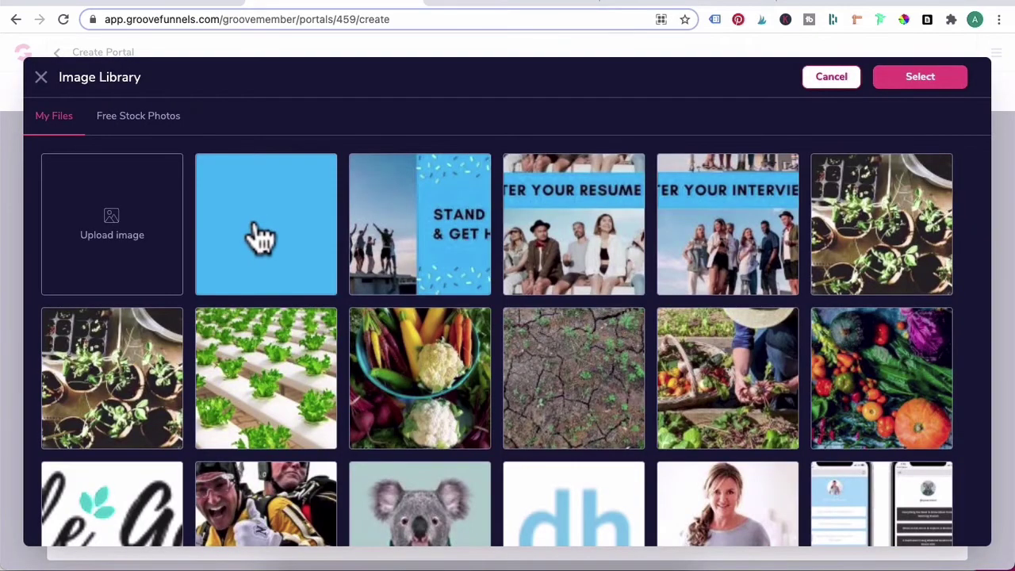
click(261, 238)
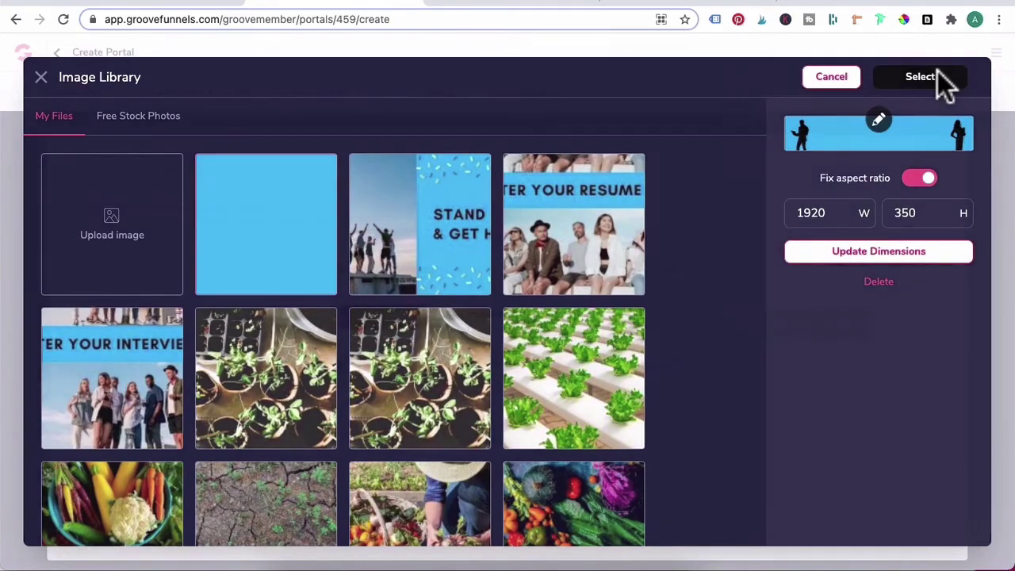
click(939, 73)
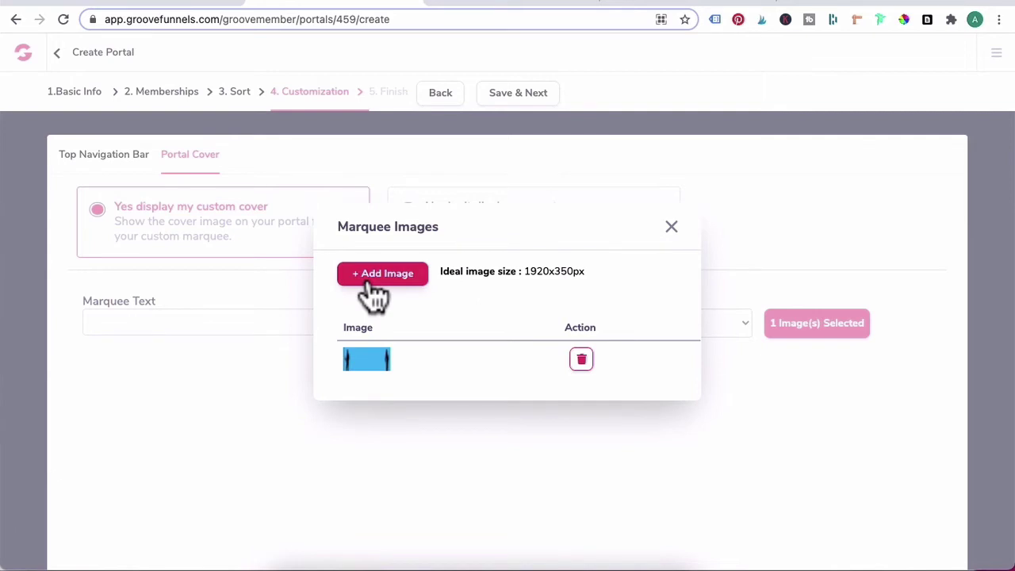
click(672, 226)
Step: Enter GET THAT JOB COURSE PORTAL as the cover's marquee text
scroll(676, 242, down, 1)
click(177, 275)
text(GET THAT JOB COURSE PORTAL)
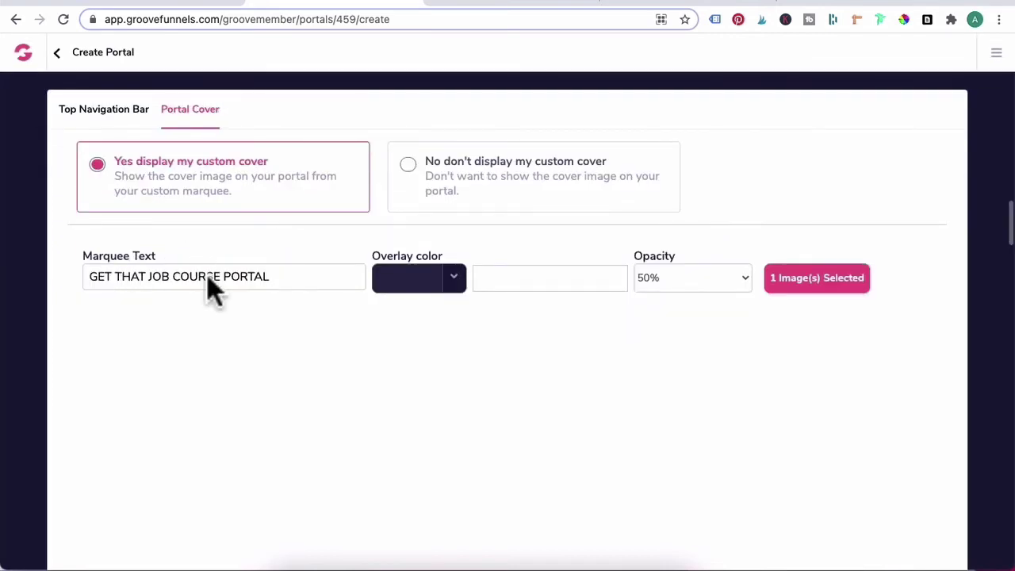
Step: Set the cover's overlay color to the dark blue #234e8e
click(444, 277)
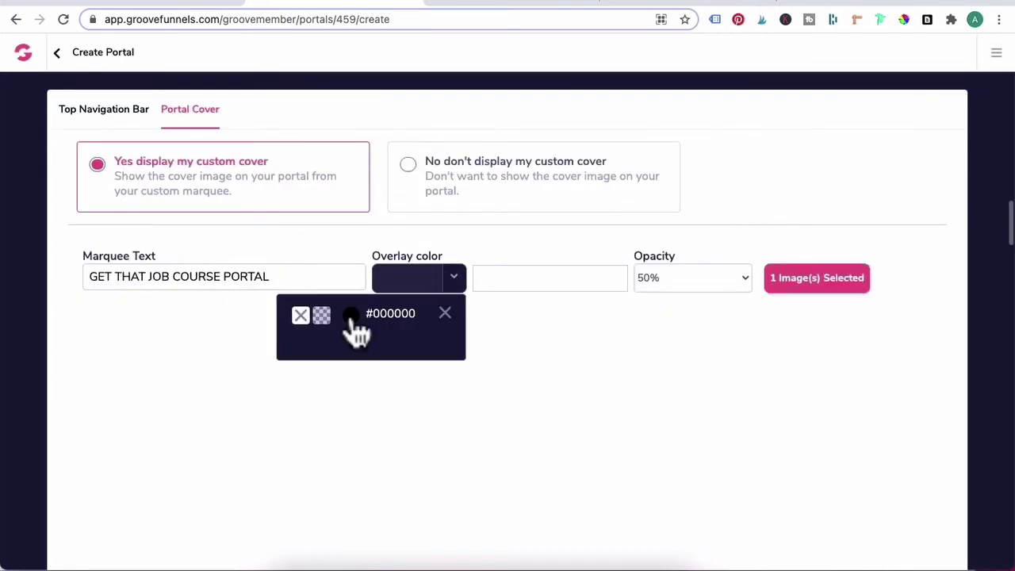
click(351, 317)
click(365, 480)
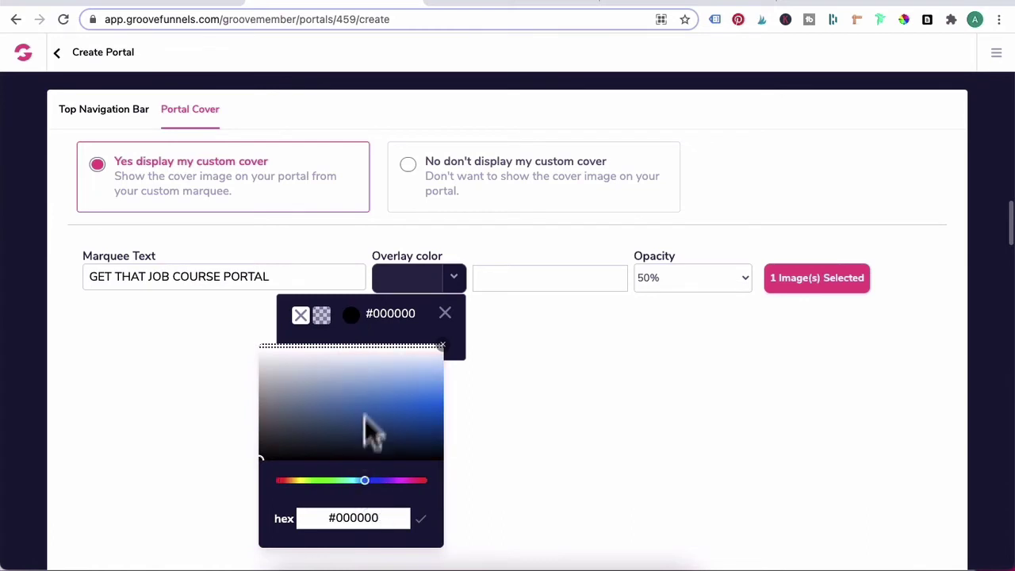
click(369, 430)
scroll(577, 404, down, 3)
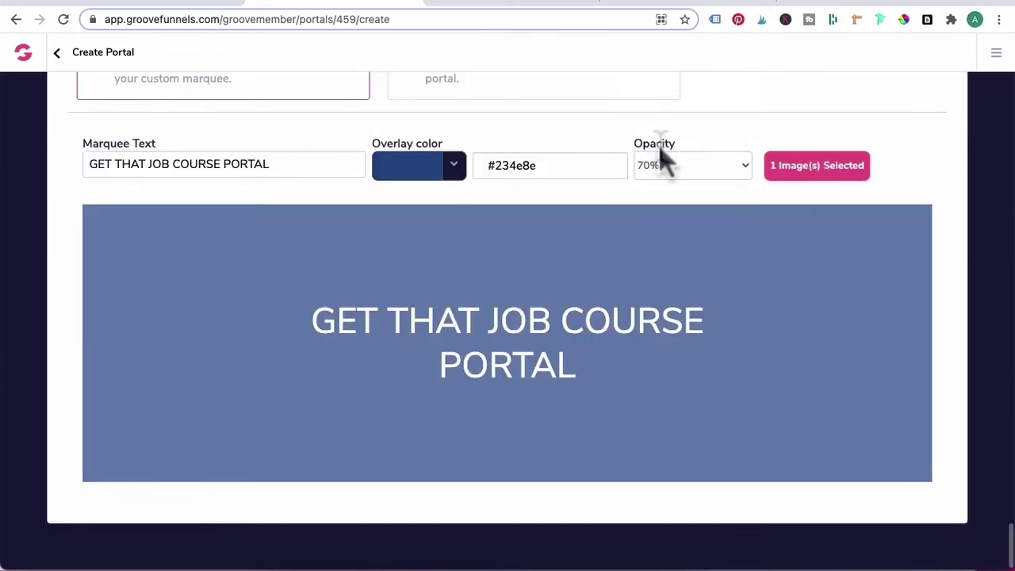
Step: Try 50% for the cover's overlay opacity and set it to 80%
click(668, 168)
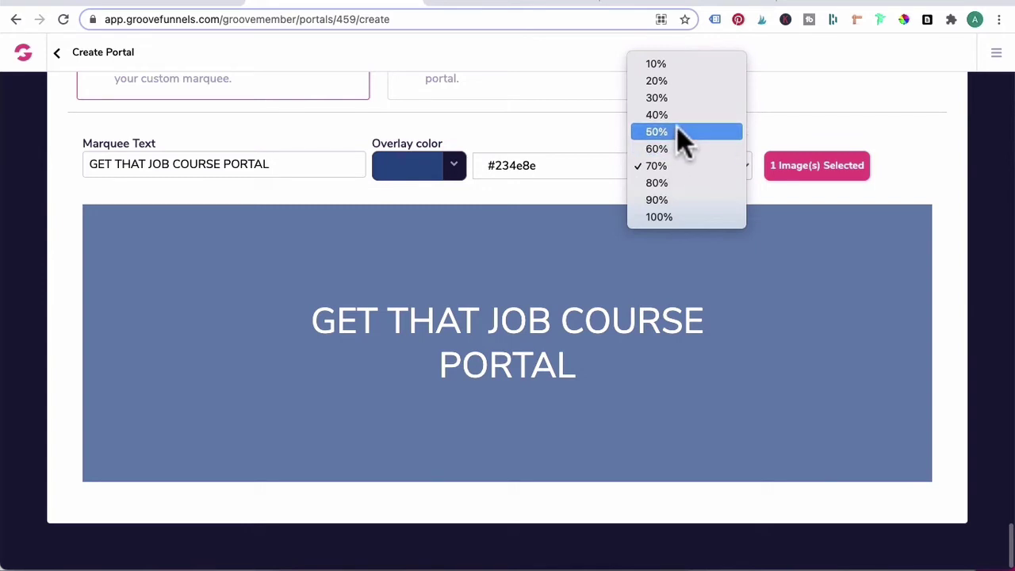
click(677, 130)
click(683, 171)
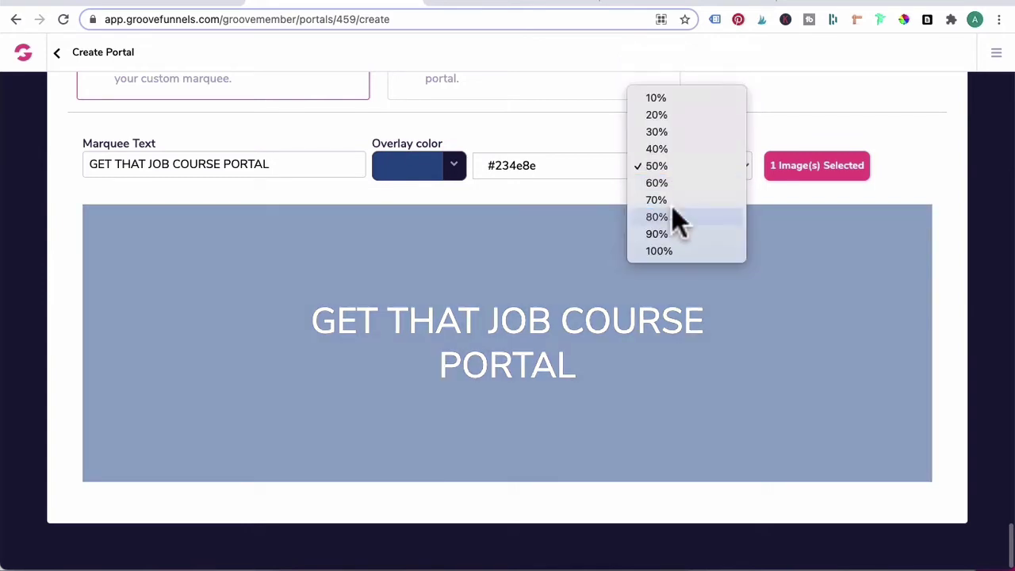
click(672, 216)
Step: Save the customization to finish creating the portal and copy the portal's URL
scroll(672, 214, up, 4)
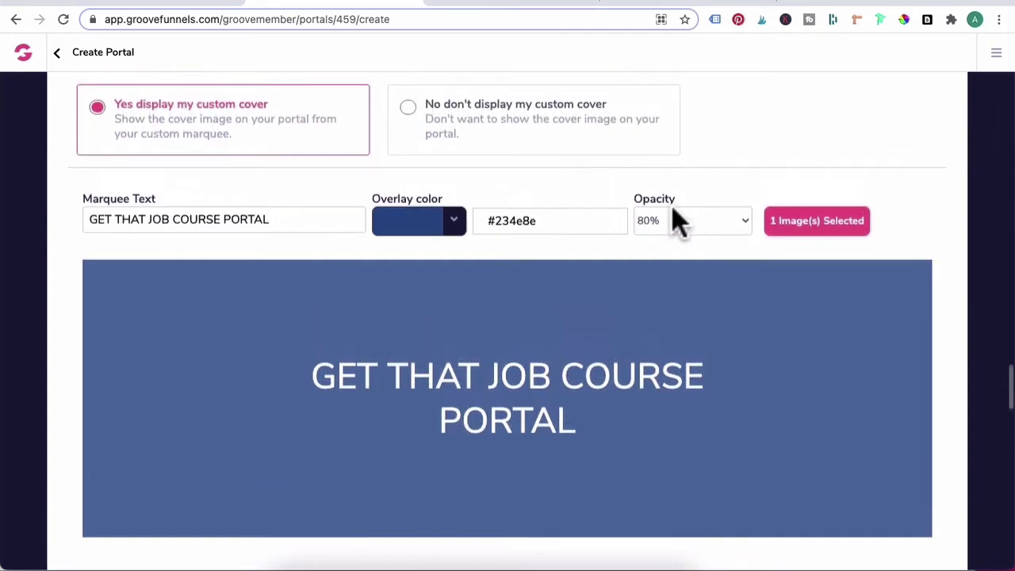
click(536, 99)
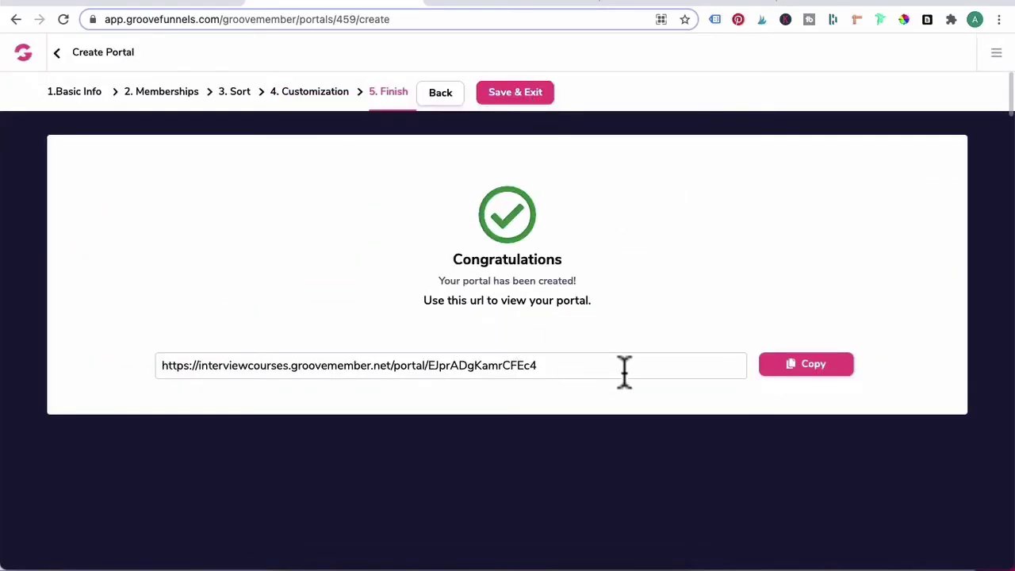
click(802, 376)
Step: Review the cover and course cards on the new portal's live page and compare them with the test portal
click(832, 2)
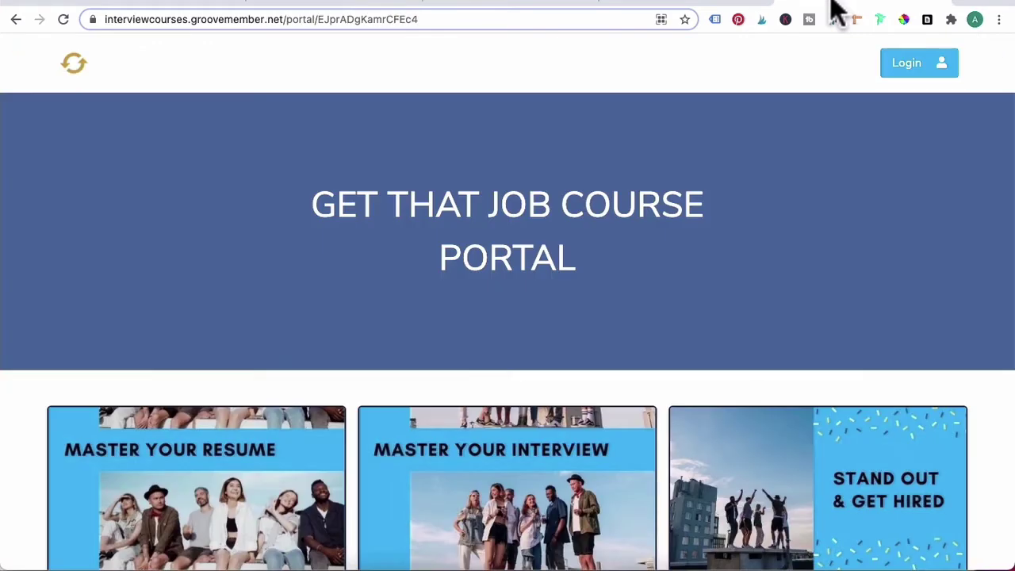
scroll(290, 168, down, 2)
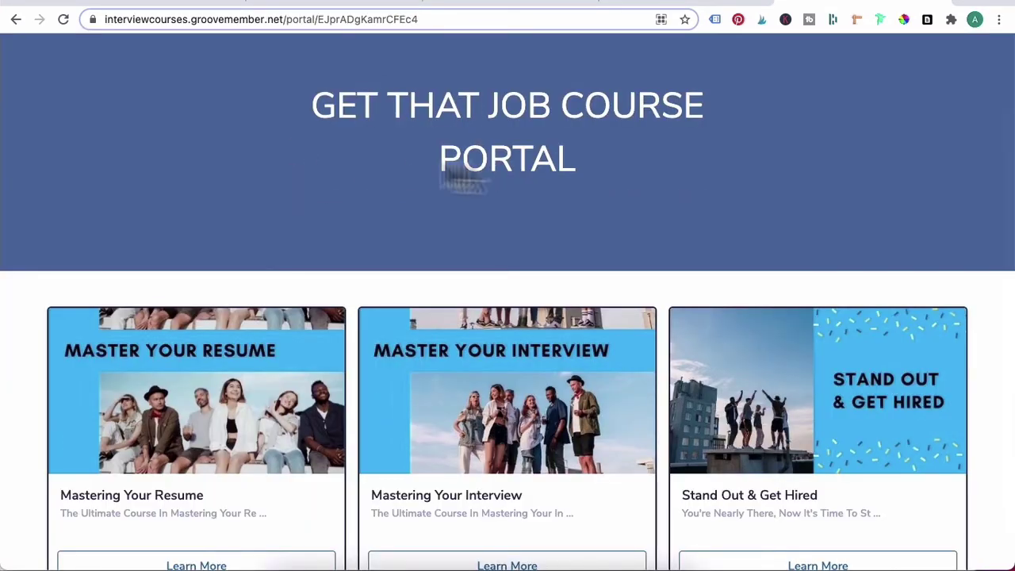
scroll(464, 344, down, 1)
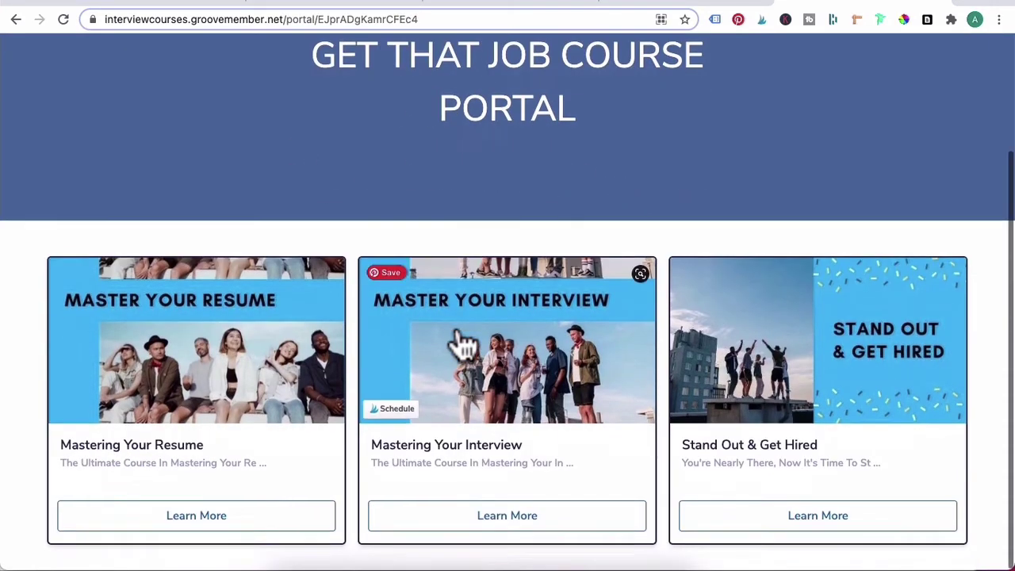
click(281, 535)
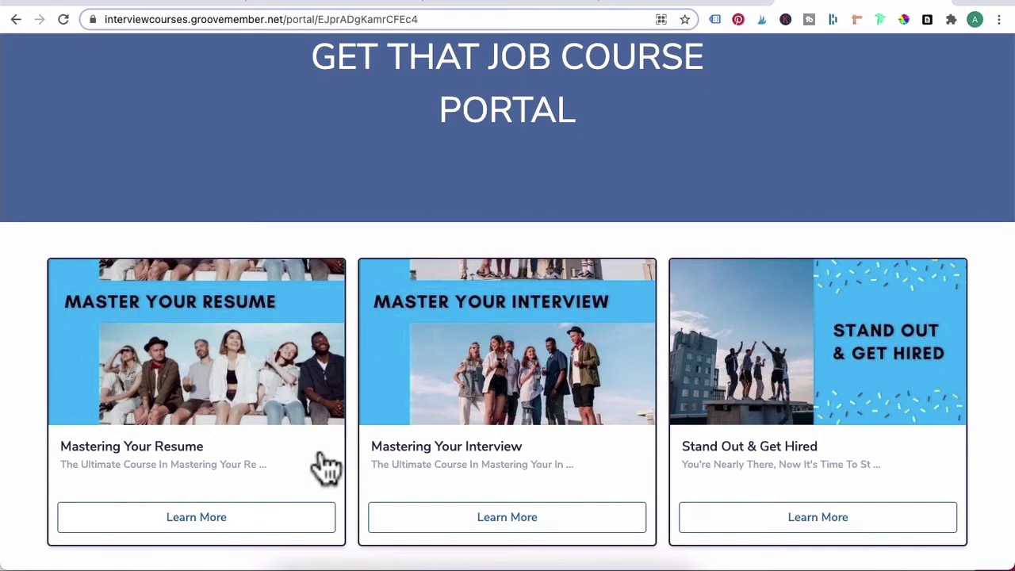
scroll(524, 168, up, 1)
scroll(524, 168, up, 1)
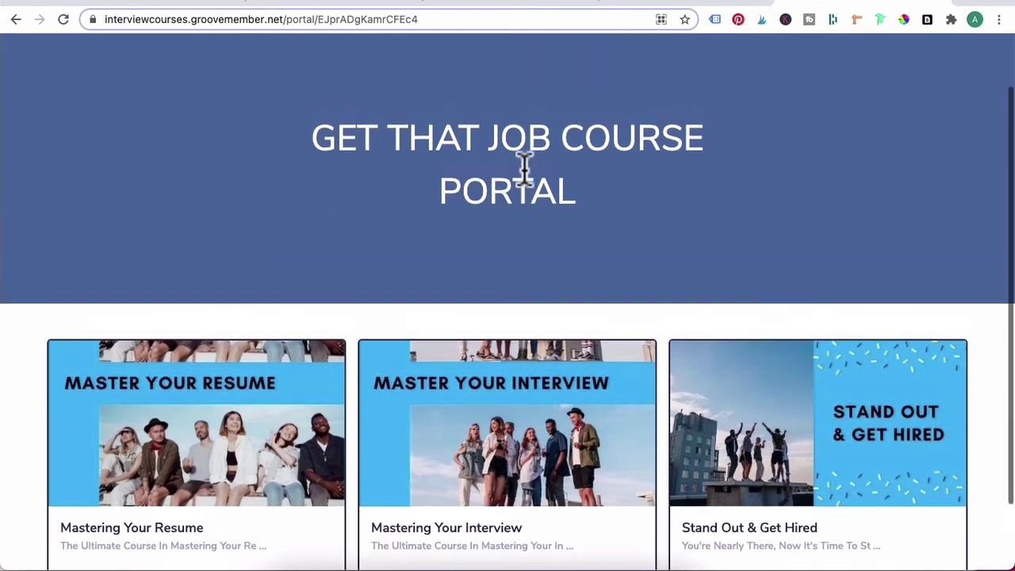
click(550, 6)
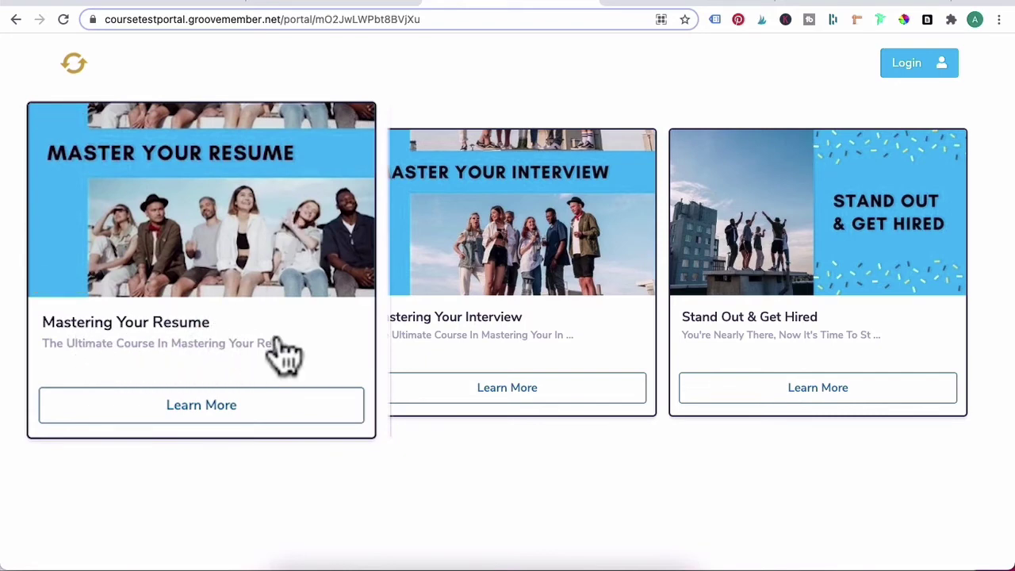
click(345, 5)
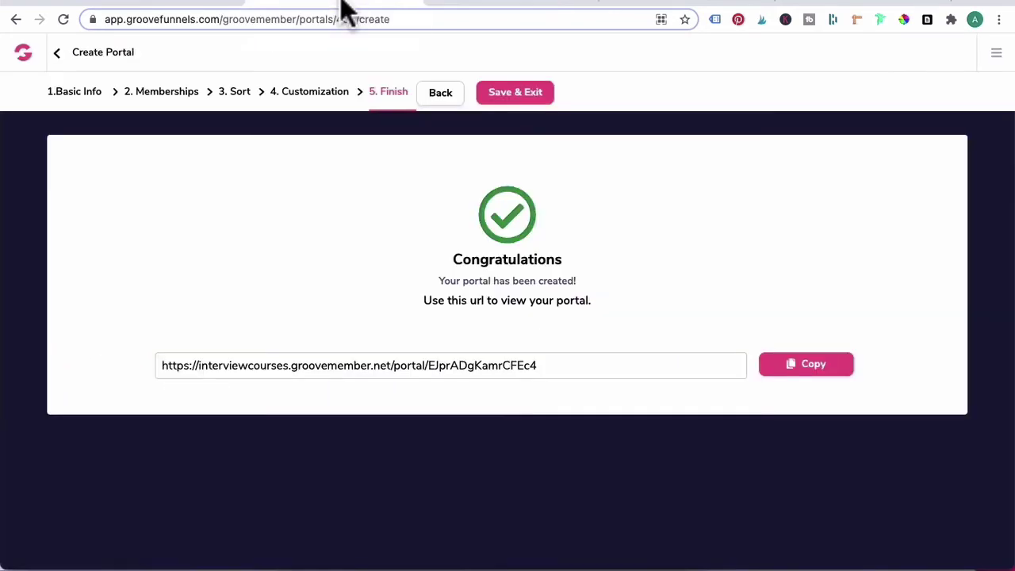
Step: Save and exit the finished portal, and open the Mastering Your Resume membership for editing
click(515, 93)
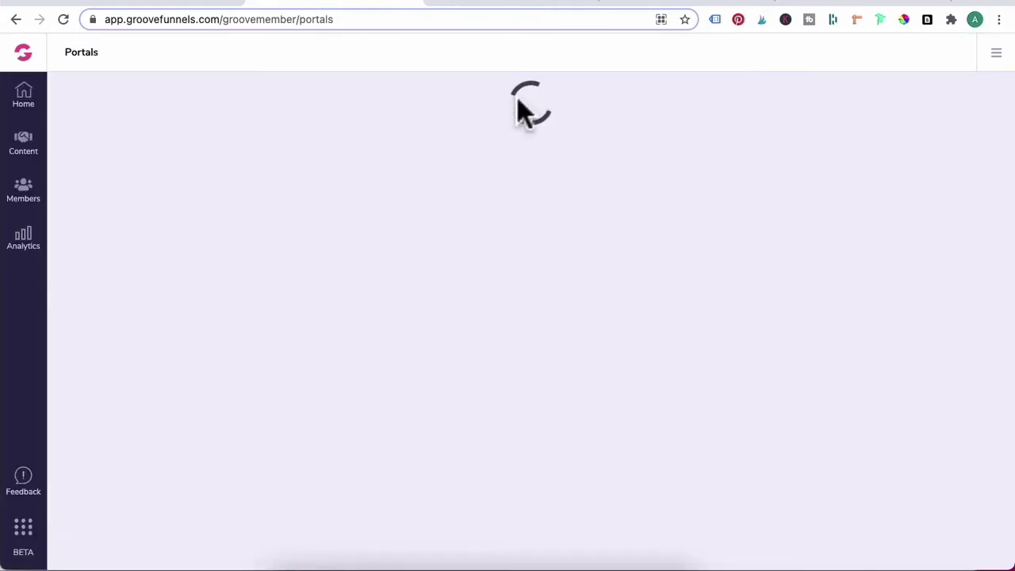
click(23, 155)
click(119, 141)
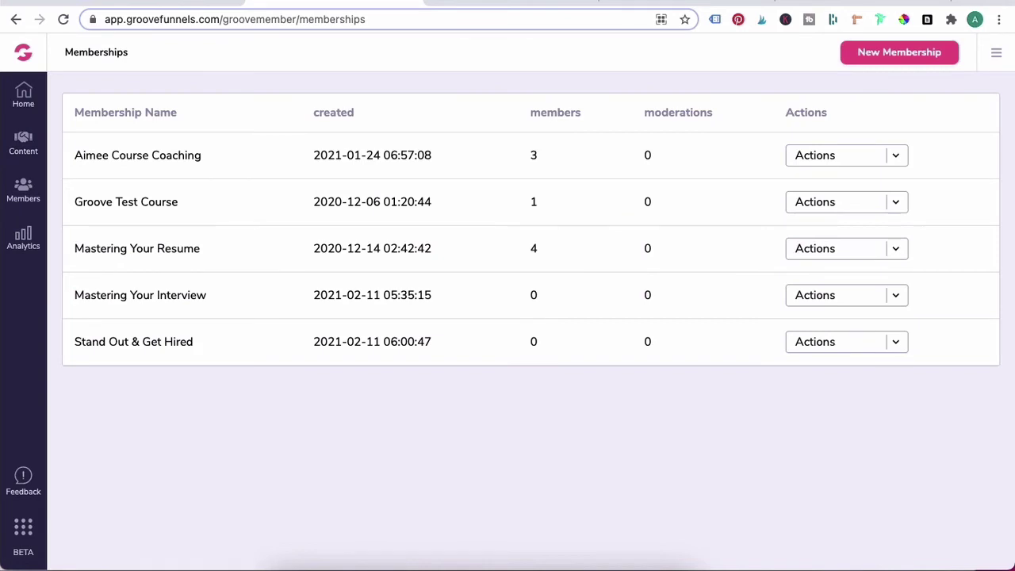
click(896, 251)
click(805, 306)
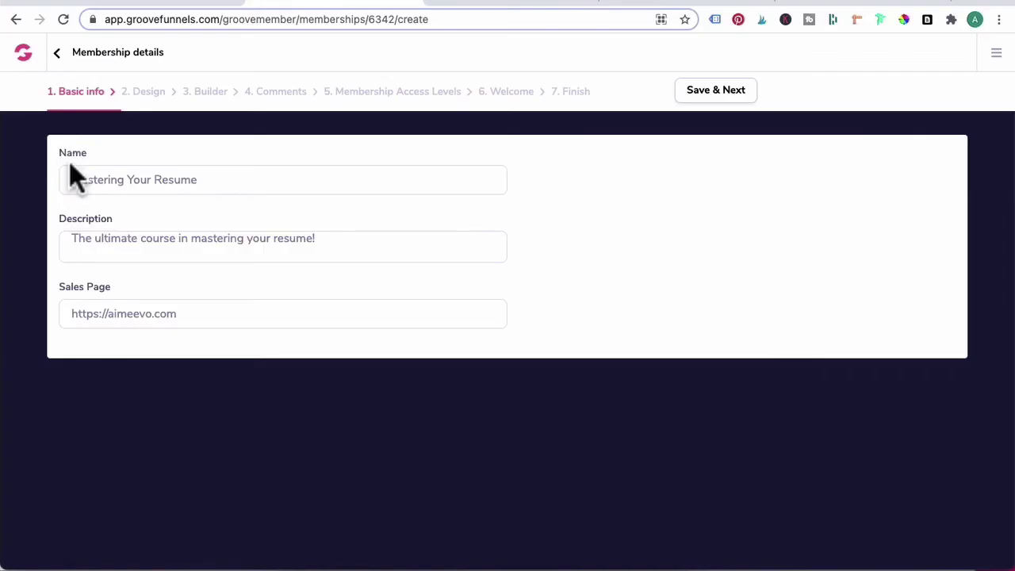
Step: Compare the membership's name, description and sales page fields with its course card on the test portal
click(509, 5)
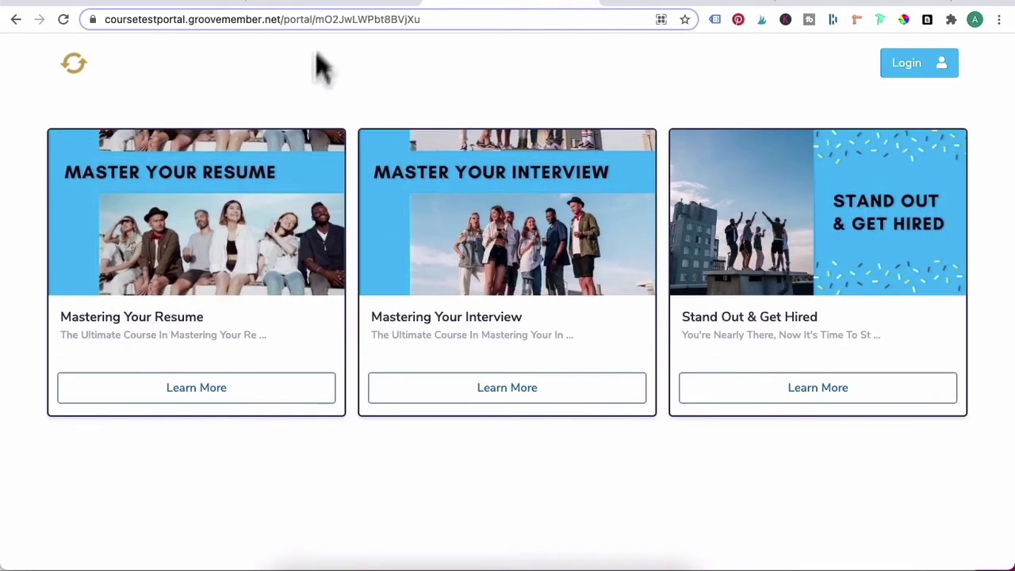
click(334, 5)
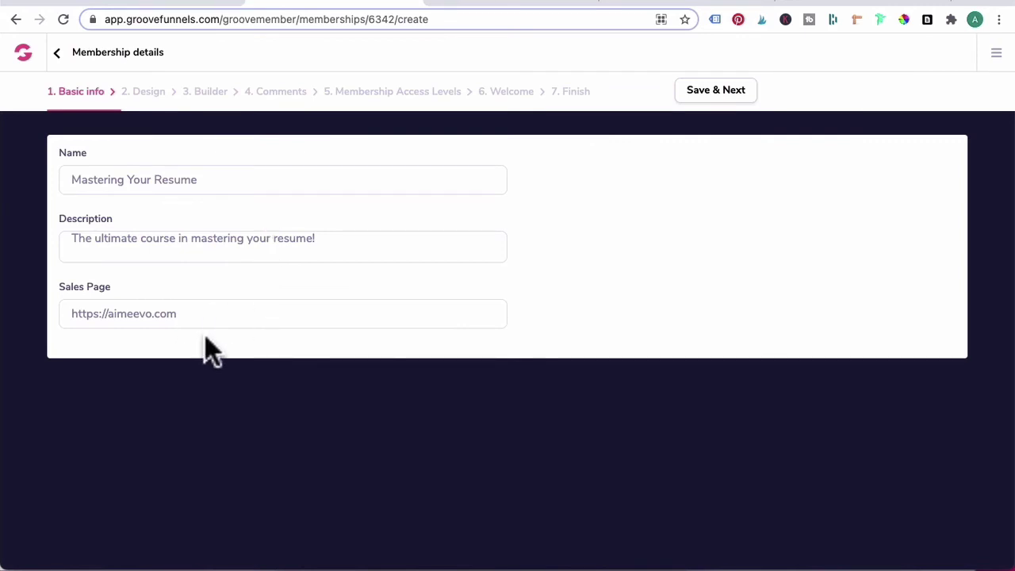
click(509, 8)
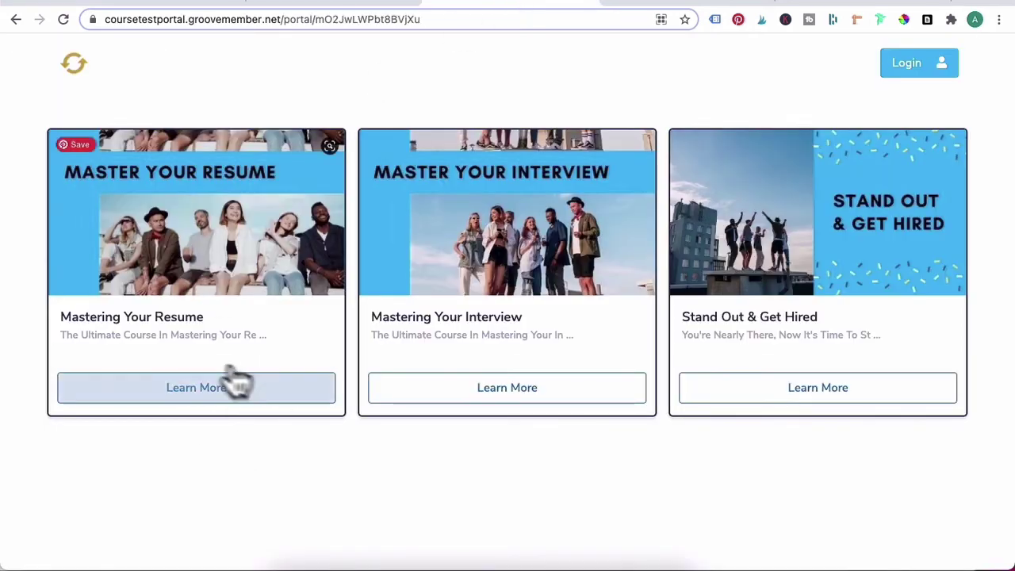
click(314, 5)
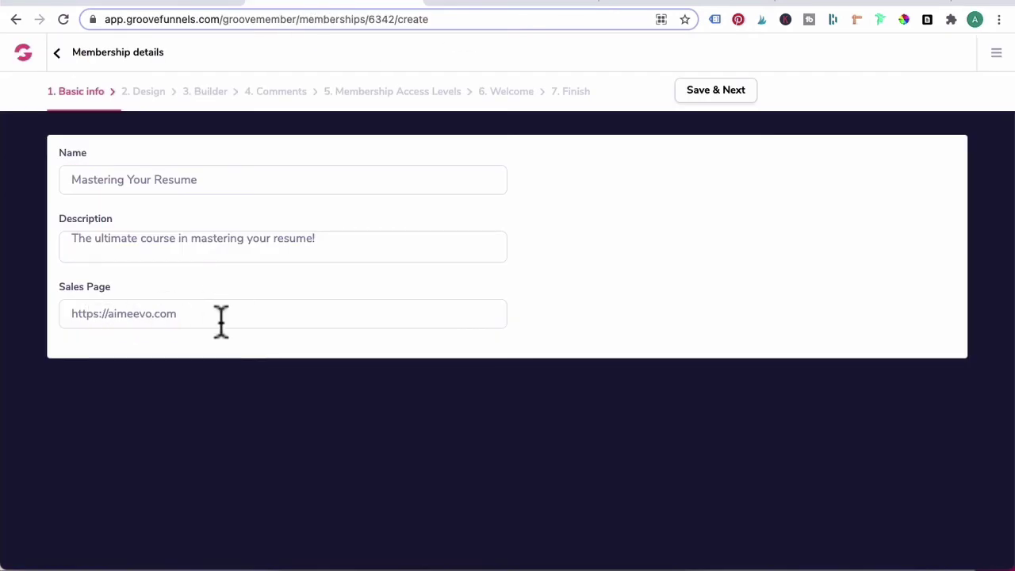
Step: Save the membership's basic info and select the 520 x 283 px Master Your Resume picture as its featured image
click(704, 100)
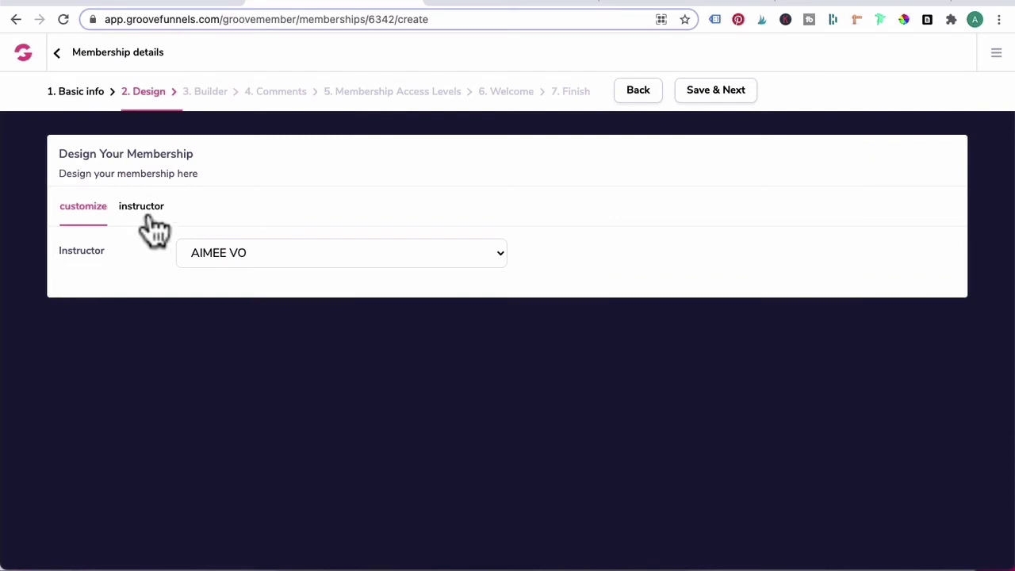
click(147, 219)
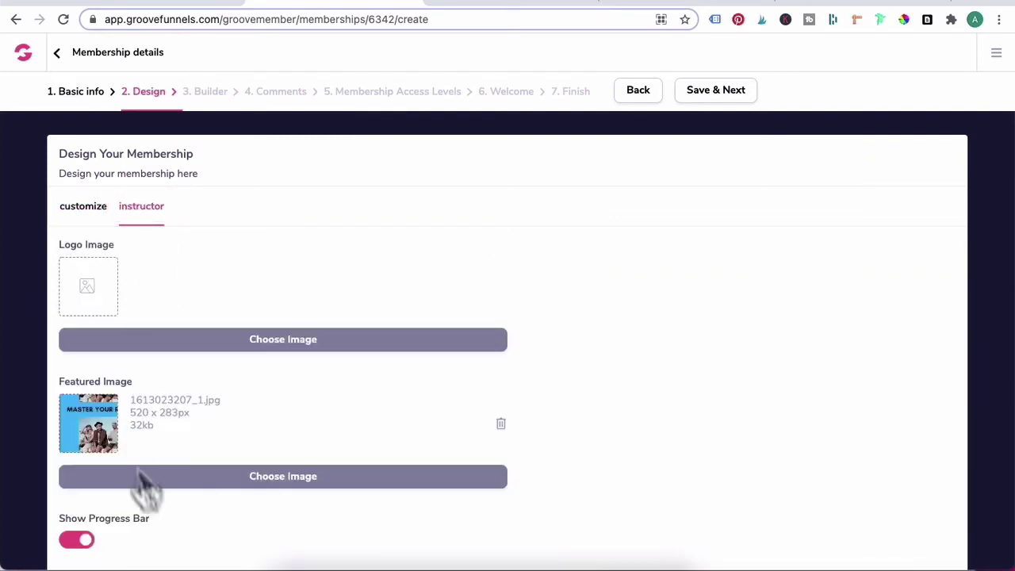
scroll(111, 420, down, 1)
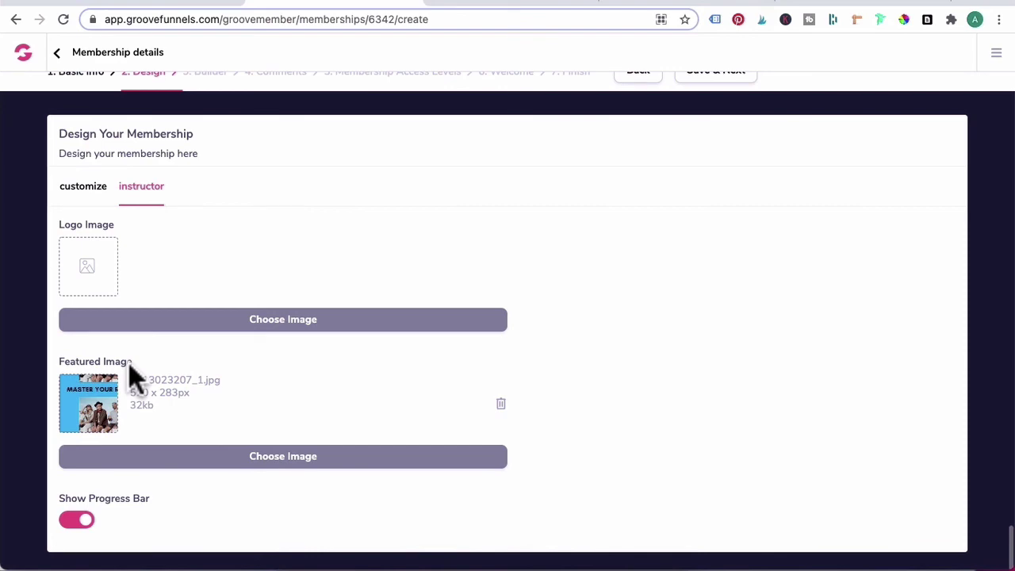
click(301, 457)
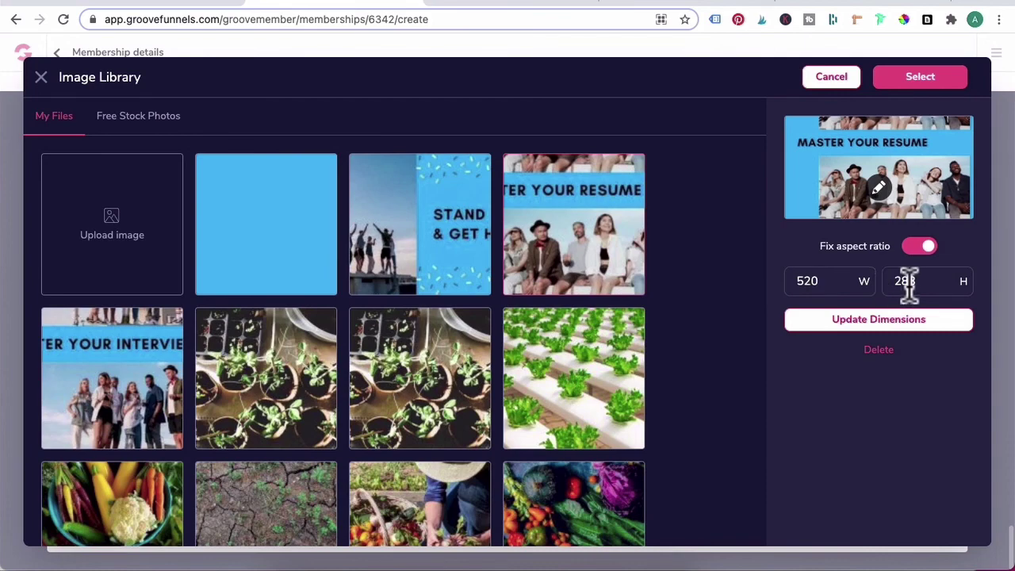
click(913, 79)
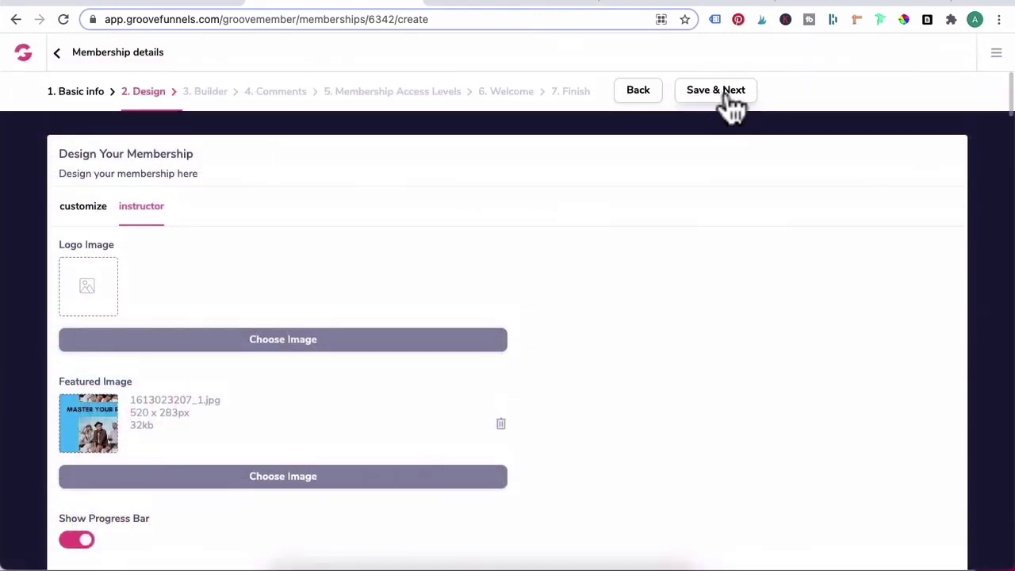
Step: Save the Mastering Your Resume membership's design, proceed through the remaining setup stages, and save and exit the membership
click(726, 93)
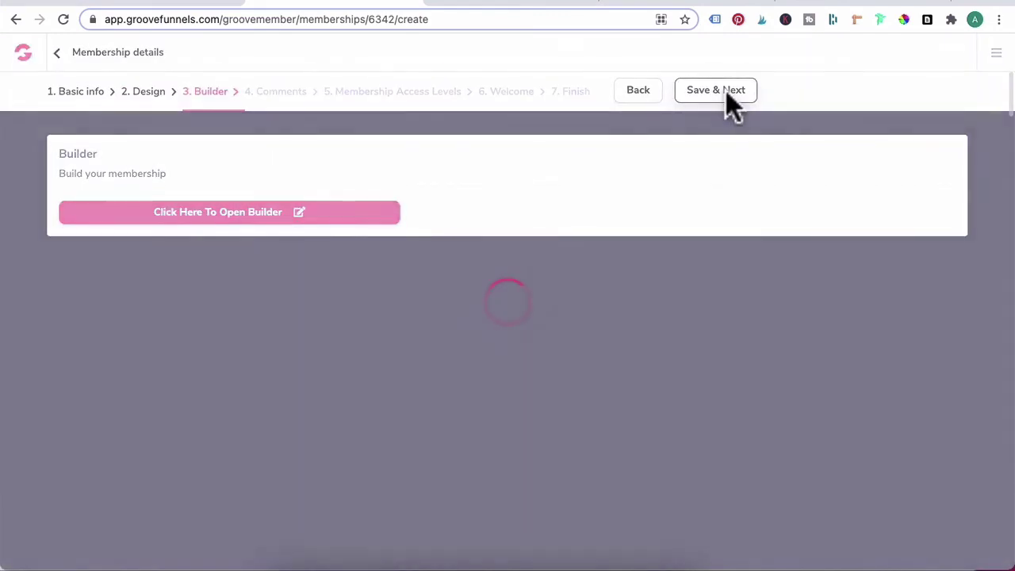
click(725, 91)
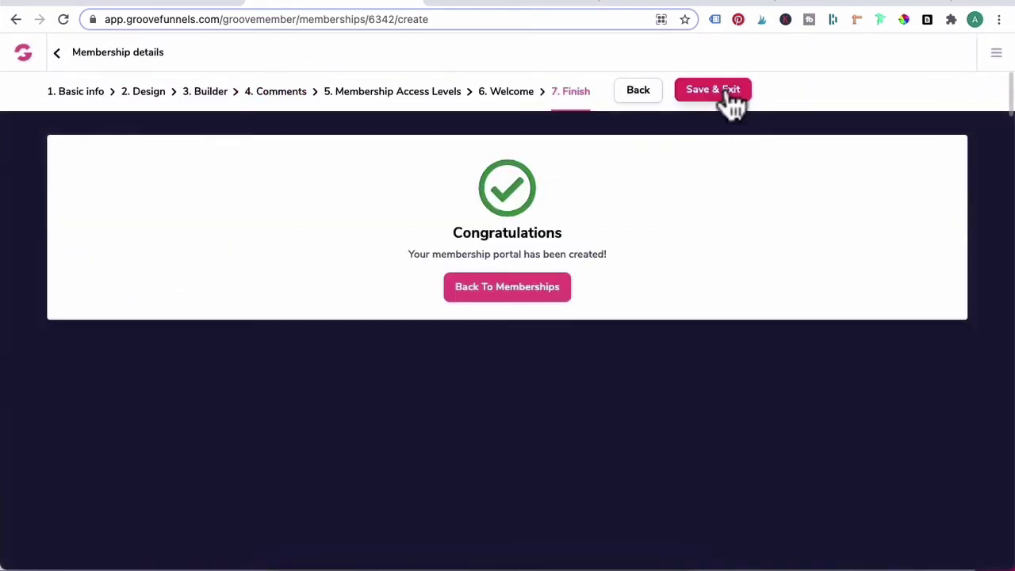
click(726, 91)
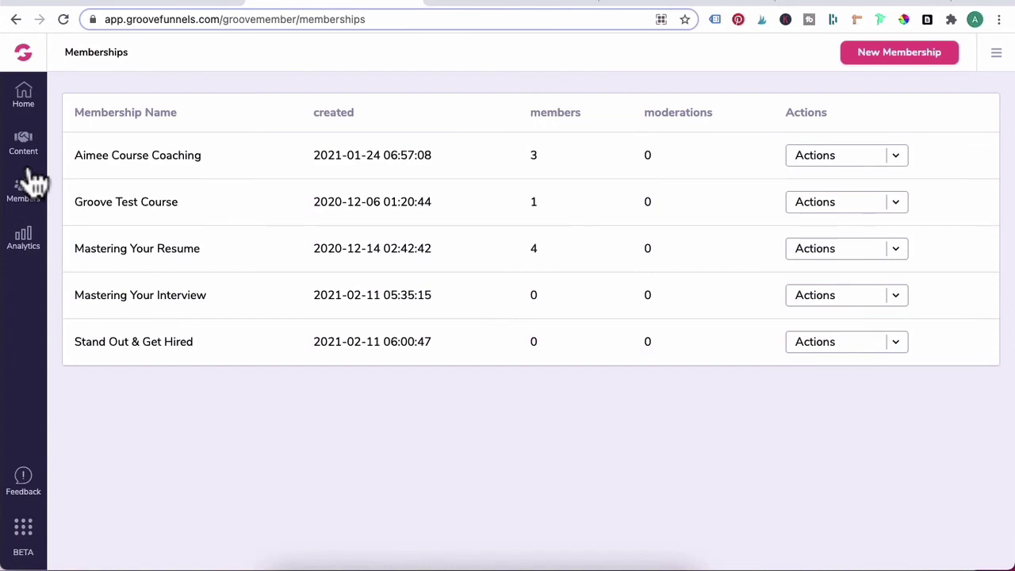
Step: Go to the list of portals and open the available actions for the Interview Courses Portal
click(31, 151)
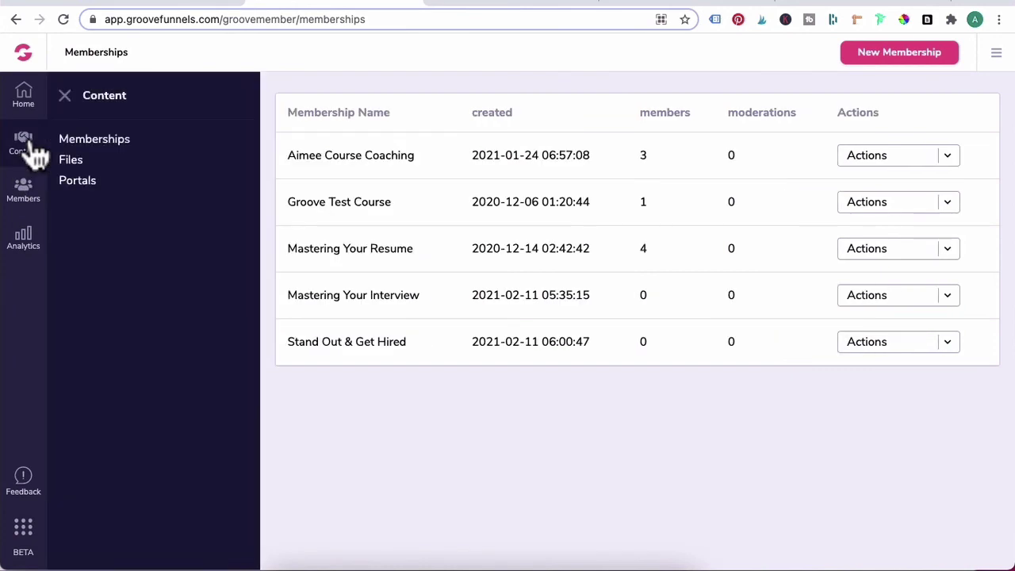
click(80, 189)
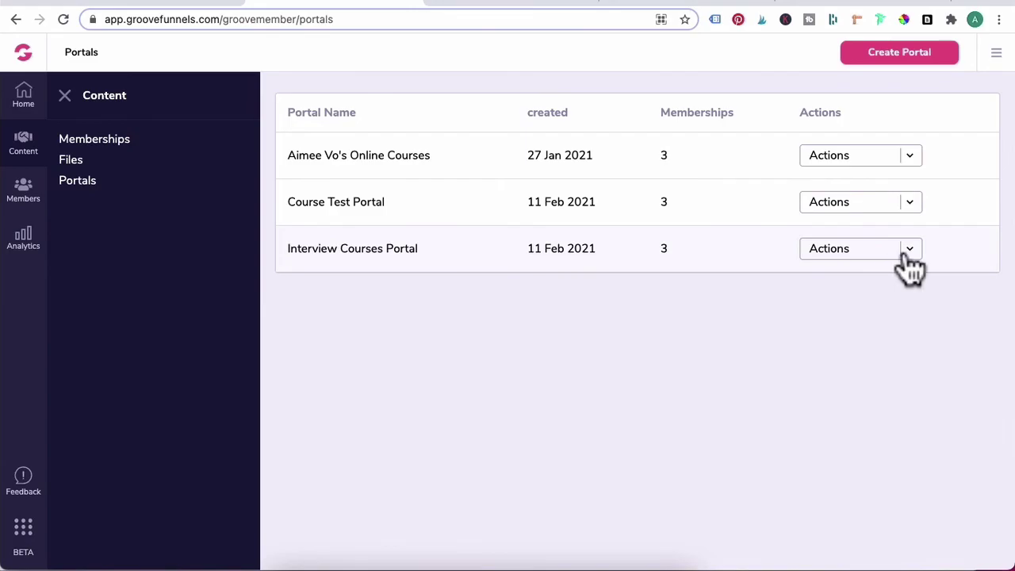
click(908, 250)
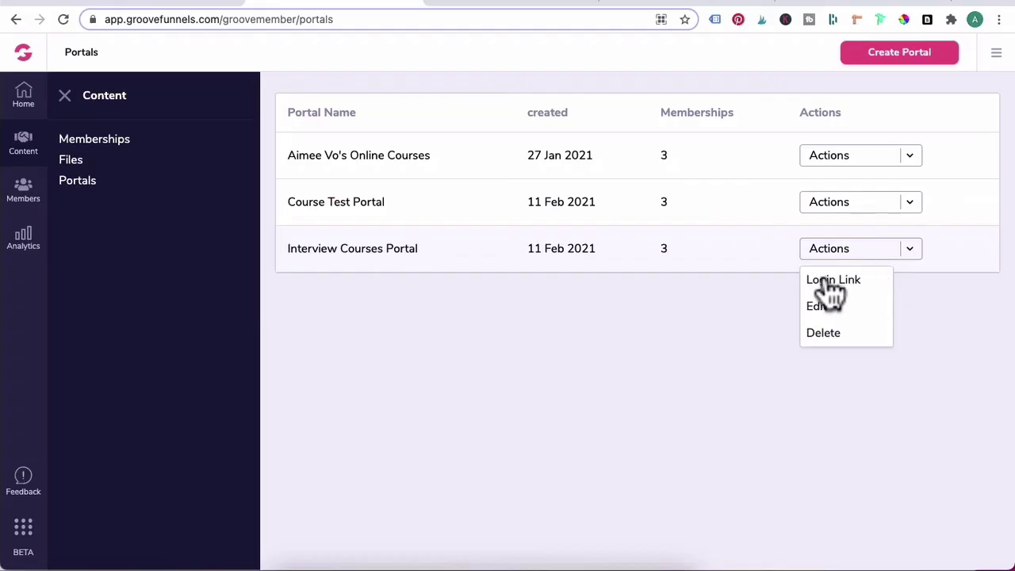